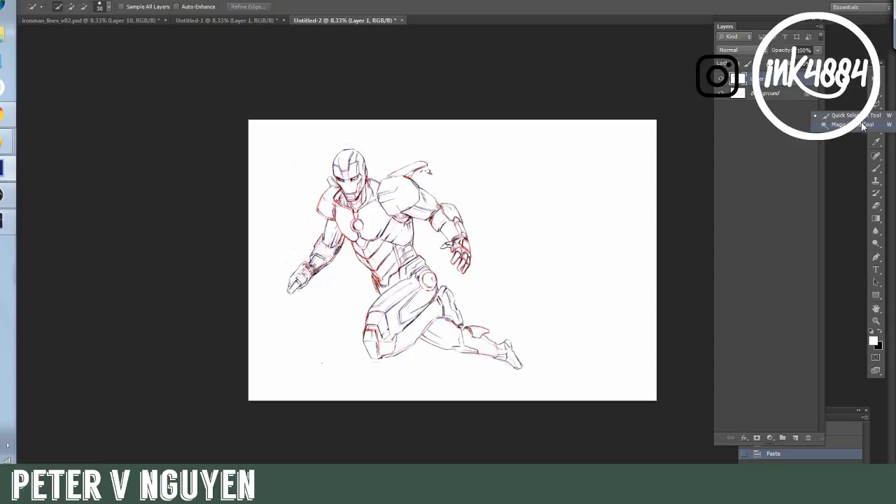
Clear the background selection and try flipping the whole canvas horizontally
{"action": "left_click", "coordinate": [441, 190]}
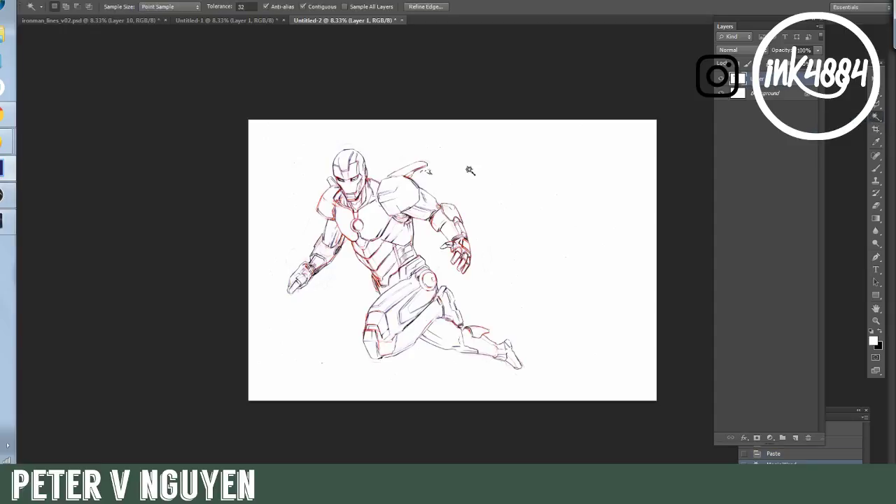
{"action": "key", "text": "ctrl+d"}
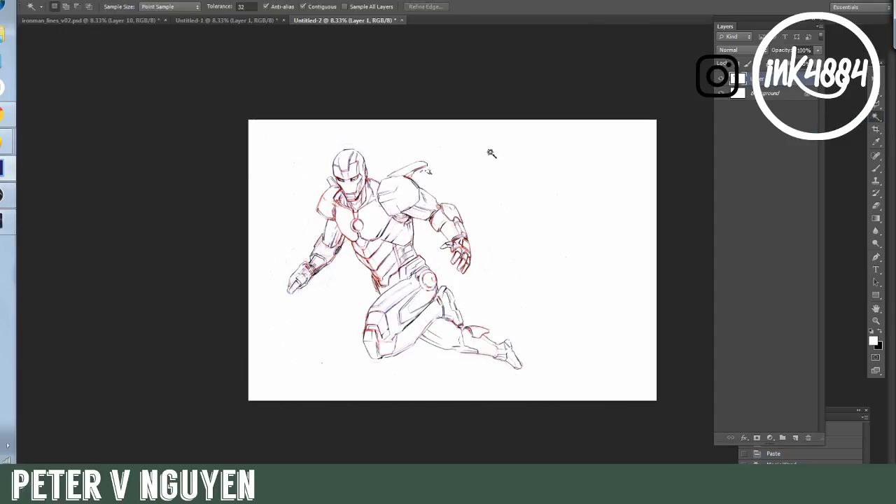
{"action": "left_click", "coordinate": [81, 0]}
{"action": "mouse_move", "coordinate": [159, 107]}
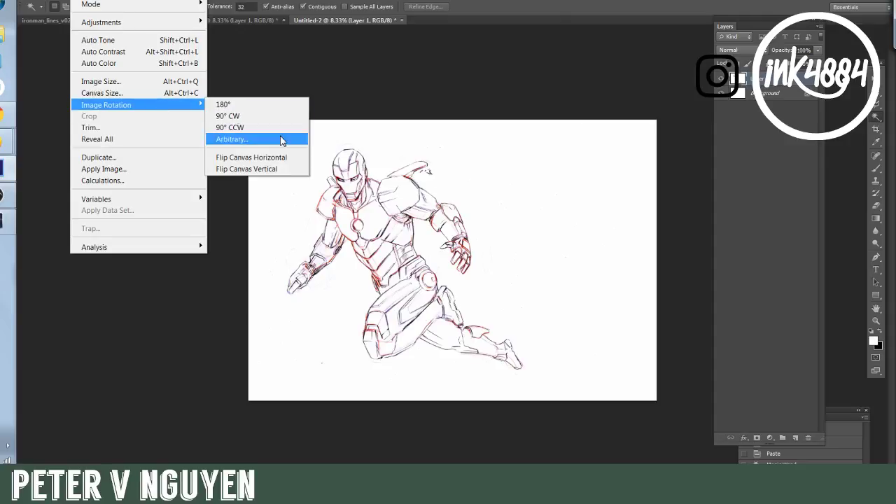
{"action": "left_click", "coordinate": [285, 158]}
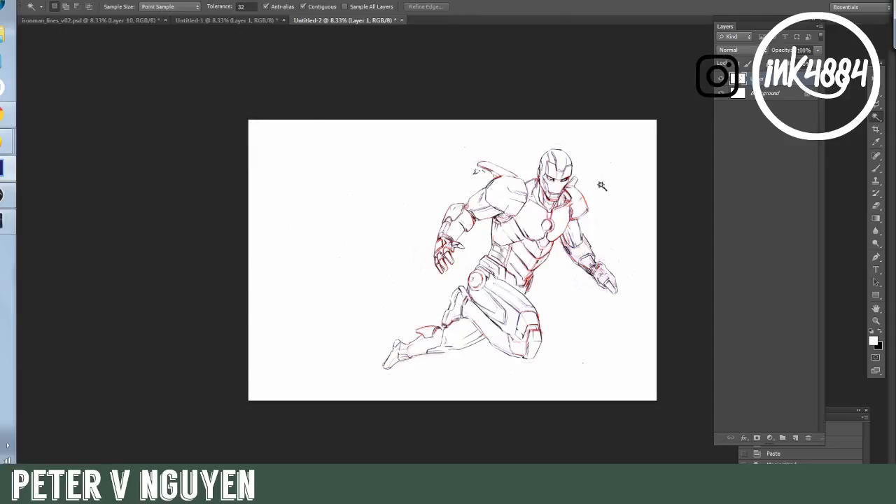
{"action": "key", "text": "ctrl+z"}
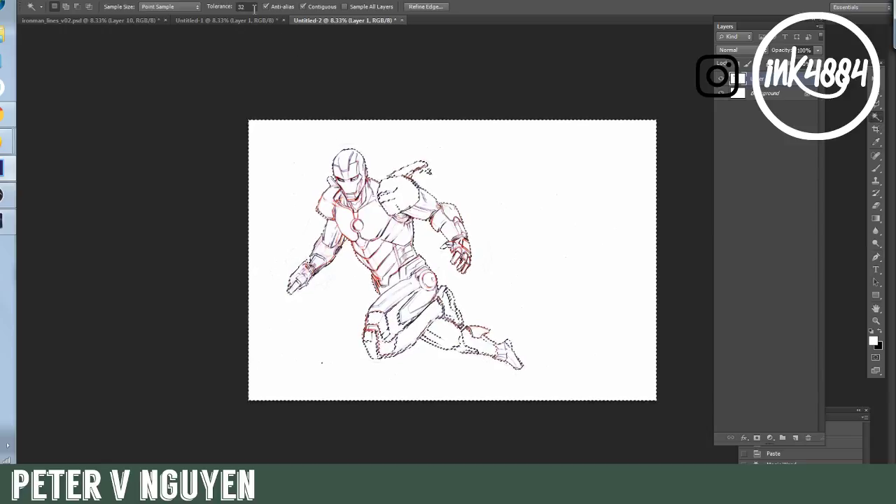
Select the white background around the figure with the Magic Wand at tolerance 10 and display it in Quick Mask mode
{"action": "key", "text": "Return"}
{"action": "type", "text": "10"}
{"action": "left_click", "coordinate": [495, 180]}
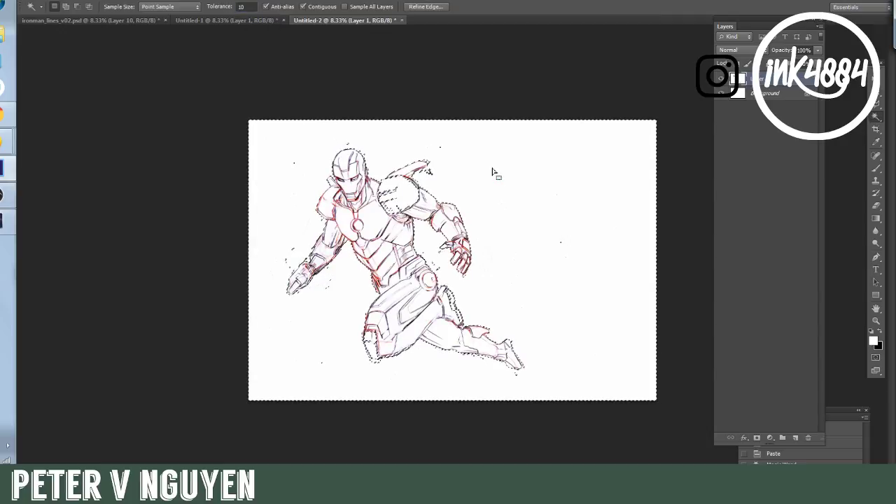
{"action": "key", "text": "q"}
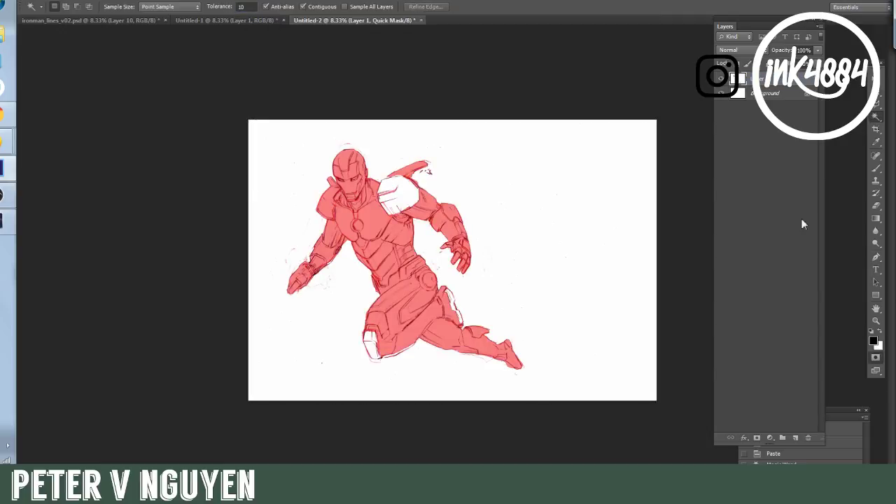
Lasso the unmasked shoulder armor and fill it with black so the quick mask covers it
{"action": "left_click", "coordinate": [877, 322]}
{"action": "left_click", "coordinate": [346, 233]}
{"action": "left_click", "coordinate": [347, 232]}
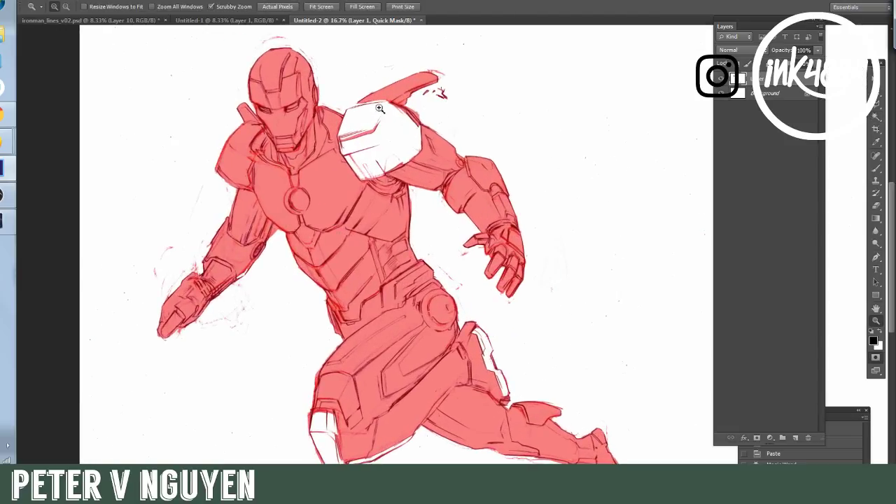
{"action": "left_click", "coordinate": [381, 82]}
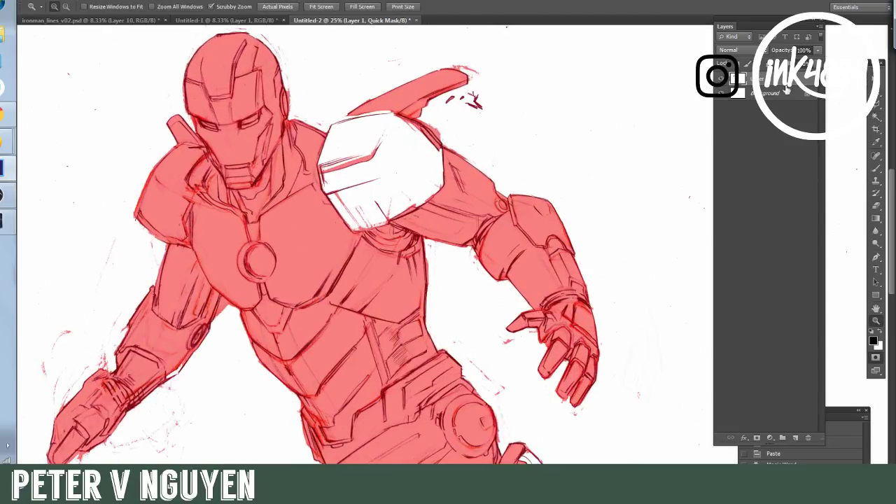
{"action": "left_click", "coordinate": [876, 104]}
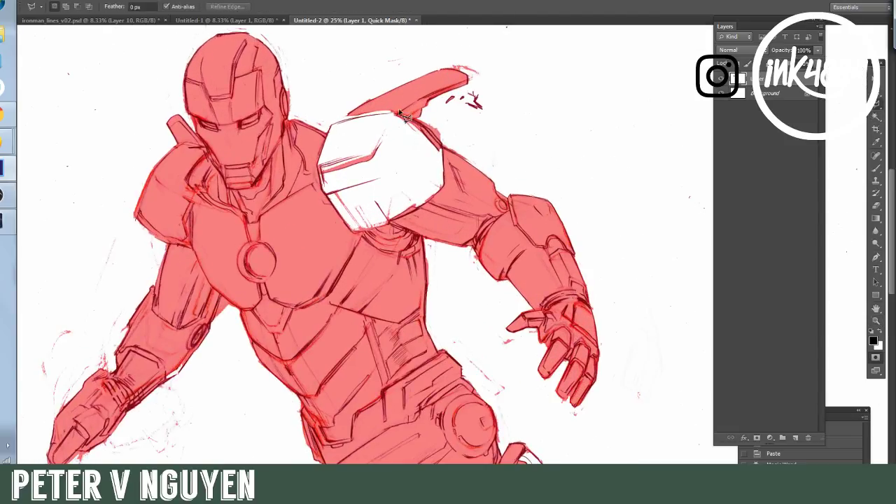
{"action": "left_click", "coordinate": [877, 104]}
{"action": "mouse_move", "coordinate": [332, 127]}
{"action": "left_mouse_down"}
{"action": "mouse_move", "coordinate": [400, 114]}
{"action": "mouse_move", "coordinate": [457, 162]}
{"action": "mouse_move", "coordinate": [451, 189]}
{"action": "mouse_move", "coordinate": [378, 241]}
{"action": "mouse_move", "coordinate": [312, 198]}
{"action": "mouse_move", "coordinate": [318, 155]}
{"action": "left_mouse_up"}
{"action": "key", "text": "Delete"}
{"action": "key", "text": "ctrl+d"}
{"action": "key", "text": "ctrl+alt+z"}
{"action": "key", "text": "ctrl+alt+z"}
{"action": "key", "text": "x"}
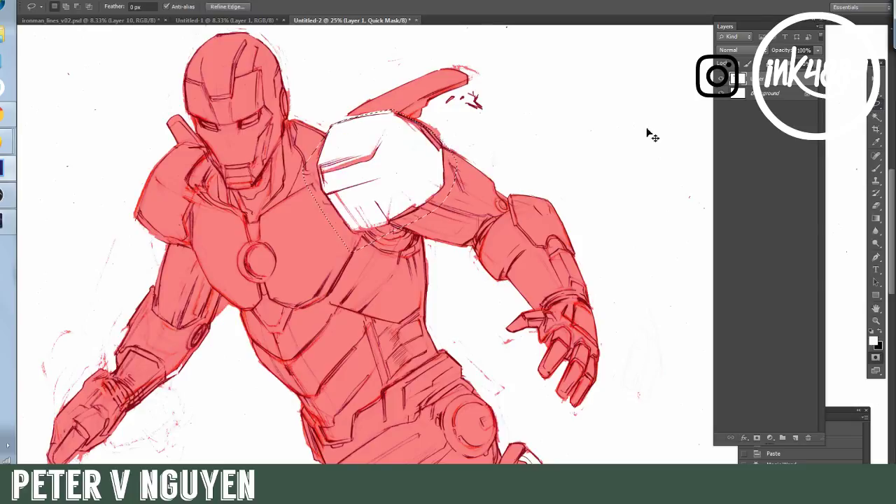
{"action": "key", "text": "Delete"}
{"action": "key", "text": "ctrl+d"}
Lasso the unmasked strip along the back leg and its leftover gap, and add both to the quick mask
{"action": "left_click_drag", "start_coordinate": [891, 192], "coordinate": [891, 282]}
{"action": "mouse_move", "coordinate": [532, 130]}
{"action": "left_mouse_down"}
{"action": "mouse_move", "coordinate": [549, 147]}
{"action": "mouse_move", "coordinate": [574, 231]}
{"action": "left_mouse_up"}
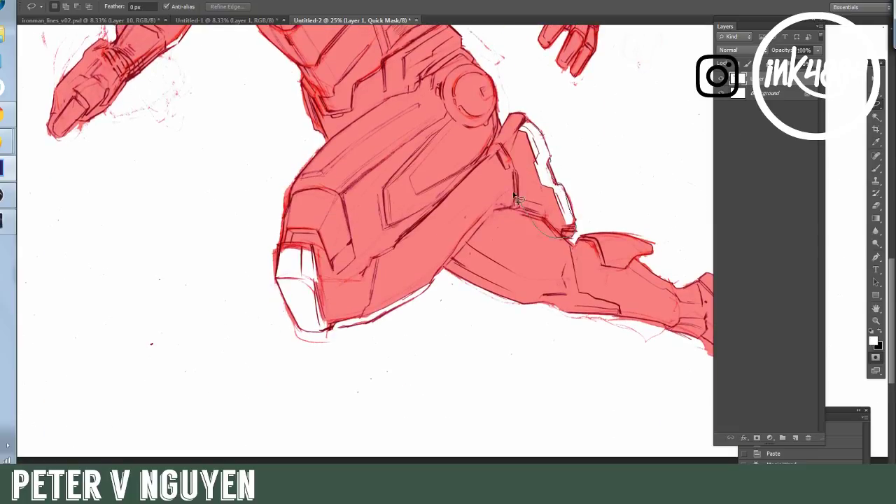
{"action": "key", "text": "Delete"}
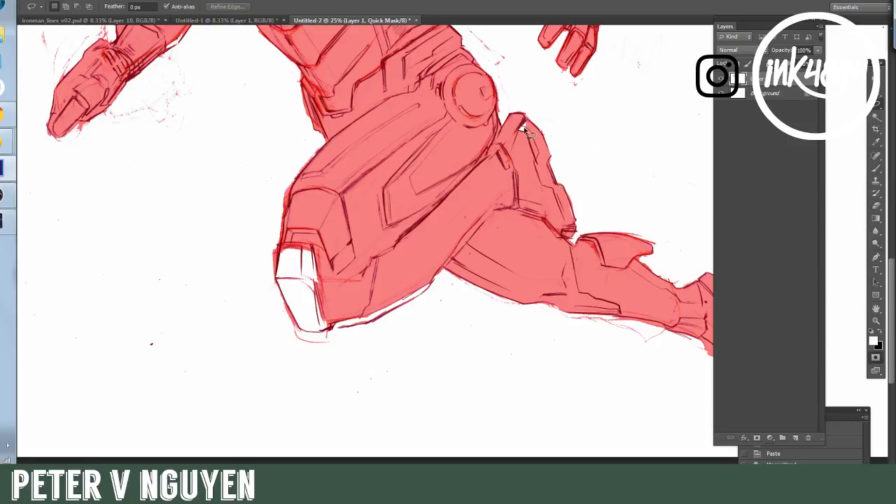
{"action": "key", "text": "ctrl+d"}
{"action": "left_click_drag", "start_coordinate": [519, 127], "coordinate": [532, 119]}
{"action": "key", "text": "Delete"}
Lasso the unmasked front knee armor and add it to the quick mask
{"action": "mouse_move", "coordinate": [288, 238]}
{"action": "left_mouse_down"}
{"action": "mouse_move", "coordinate": [279, 280]}
{"action": "mouse_move", "coordinate": [300, 334]}
{"action": "mouse_move", "coordinate": [334, 332]}
{"action": "mouse_move", "coordinate": [356, 229]}
{"action": "left_mouse_up"}
{"action": "key", "text": "Delete"}
{"action": "key", "text": "ctrl+d"}
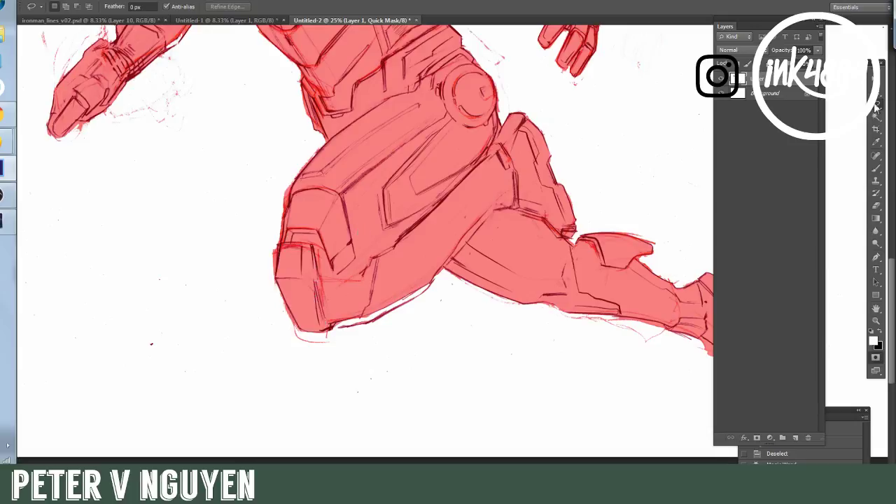
Clear the stray mask marks along the outer edge of the front thigh and knee, using white as the fill color
{"action": "mouse_move", "coordinate": [285, 182]}
{"action": "left_mouse_down"}
{"action": "mouse_move", "coordinate": [288, 210]}
{"action": "mouse_move", "coordinate": [295, 172]}
{"action": "mouse_move", "coordinate": [325, 144]}
{"action": "left_mouse_up"}
{"action": "key", "text": "Delete"}
{"action": "key", "text": "ctrl+d"}
{"action": "key", "text": "ctrl+alt+z"}
{"action": "key", "text": "ctrl+alt+z"}
{"action": "key", "text": "x"}
{"action": "key", "text": "Delete"}
{"action": "key", "text": "ctrl+d"}
{"action": "key", "text": "Delete"}
{"action": "key", "text": "ctrl+d"}
Lasso and cut the stray mask marks around the lowered hand and forearm
{"action": "mouse_move", "coordinate": [123, 96]}
{"action": "left_mouse_down"}
{"action": "mouse_move", "coordinate": [55, 147]}
{"action": "mouse_move", "coordinate": [165, 91]}
{"action": "left_mouse_up"}
{"action": "key", "text": "ctrl+x"}
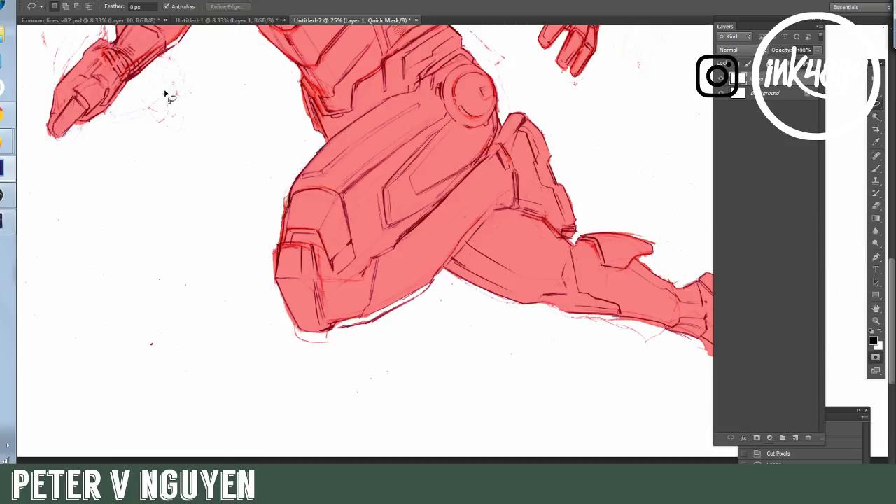
{"action": "scroll", "coordinate": [168, 96], "scroll_direction": "up", "scroll_amount": 5}
{"action": "mouse_move", "coordinate": [83, 161]}
{"action": "left_mouse_down"}
{"action": "mouse_move", "coordinate": [42, 276]}
{"action": "mouse_move", "coordinate": [101, 220]}
{"action": "mouse_move", "coordinate": [121, 213]}
{"action": "mouse_move", "coordinate": [137, 168]}
{"action": "left_mouse_up"}
{"action": "key", "text": "ctrl+x"}
{"action": "mouse_move", "coordinate": [125, 91]}
{"action": "left_mouse_down"}
{"action": "mouse_move", "coordinate": [159, 102]}
{"action": "mouse_move", "coordinate": [159, 85]}
{"action": "mouse_move", "coordinate": [164, 91]}
{"action": "mouse_move", "coordinate": [136, 63]}
{"action": "mouse_move", "coordinate": [154, 15]}
{"action": "left_mouse_up"}
{"action": "key", "text": "ctrl+x"}
{"action": "key", "text": "ctrl+x"}
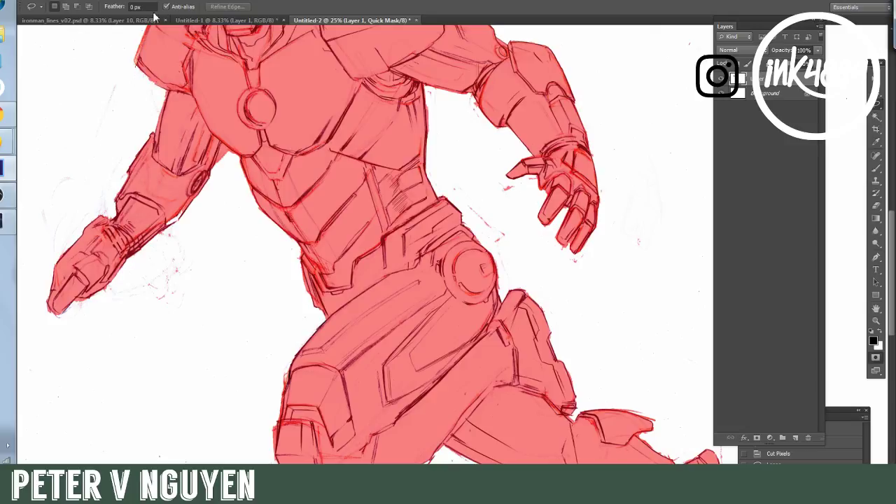
Lasso and cut the stray mask marks around the helmet, the shoulder flap's tip and the upper arm
{"action": "scroll", "coordinate": [150, 227], "scroll_direction": "up", "scroll_amount": 5}
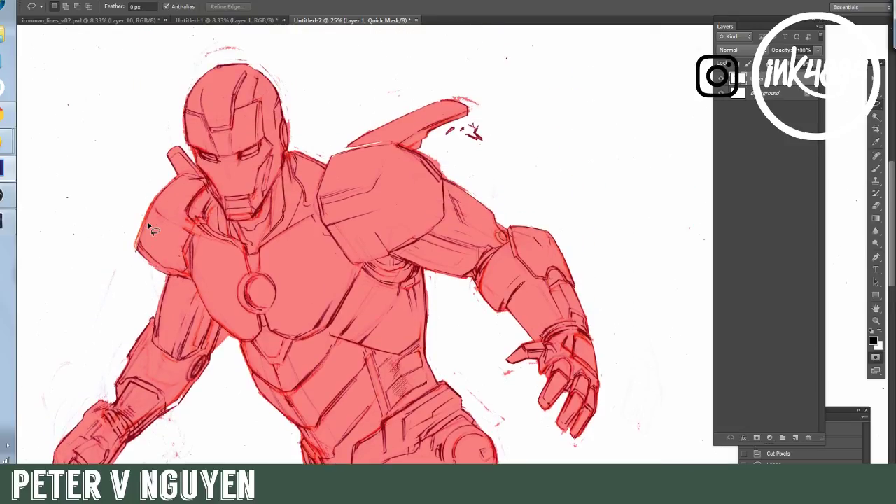
{"action": "mouse_move", "coordinate": [232, 35]}
{"action": "left_mouse_down"}
{"action": "mouse_move", "coordinate": [272, 64]}
{"action": "mouse_move", "coordinate": [293, 150]}
{"action": "left_mouse_up"}
{"action": "key", "text": "ctrl+x"}
{"action": "mouse_move", "coordinate": [473, 94]}
{"action": "left_mouse_down"}
{"action": "mouse_move", "coordinate": [466, 106]}
{"action": "mouse_move", "coordinate": [495, 101]}
{"action": "mouse_move", "coordinate": [488, 95]}
{"action": "left_mouse_up"}
{"action": "key", "text": "ctrl+x"}
{"action": "mouse_move", "coordinate": [443, 146]}
{"action": "left_mouse_down"}
{"action": "mouse_move", "coordinate": [418, 151]}
{"action": "mouse_move", "coordinate": [435, 168]}
{"action": "mouse_move", "coordinate": [459, 168]}
{"action": "mouse_move", "coordinate": [443, 177]}
{"action": "mouse_move", "coordinate": [483, 195]}
{"action": "left_mouse_up"}
{"action": "key", "text": "ctrl+x"}
{"action": "key", "text": "ctrl+x"}
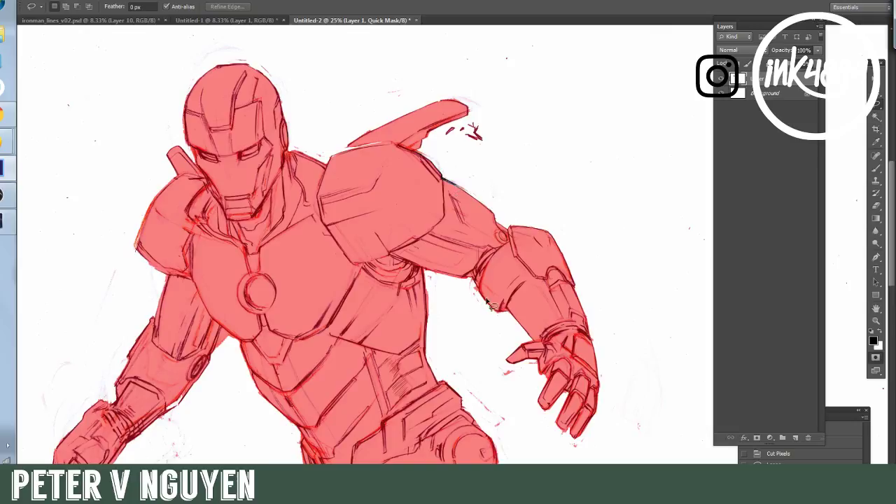
Lasso and cut the stray mask marks between the waist and the open hand, and outline those beside the rear leg
{"action": "mouse_move", "coordinate": [500, 367]}
{"action": "left_mouse_down"}
{"action": "mouse_move", "coordinate": [526, 367]}
{"action": "mouse_move", "coordinate": [463, 380]}
{"action": "mouse_move", "coordinate": [517, 415]}
{"action": "mouse_move", "coordinate": [517, 403]}
{"action": "left_mouse_up"}
{"action": "key", "text": "ctrl+x"}
{"action": "key", "text": "ctrl+x"}
{"action": "left_click_drag", "start_coordinate": [888, 287], "coordinate": [891, 354]}
{"action": "mouse_move", "coordinate": [611, 399]}
{"action": "left_mouse_down"}
{"action": "mouse_move", "coordinate": [675, 425]}
{"action": "mouse_move", "coordinate": [575, 404]}
{"action": "mouse_move", "coordinate": [606, 398]}
{"action": "left_mouse_up"}
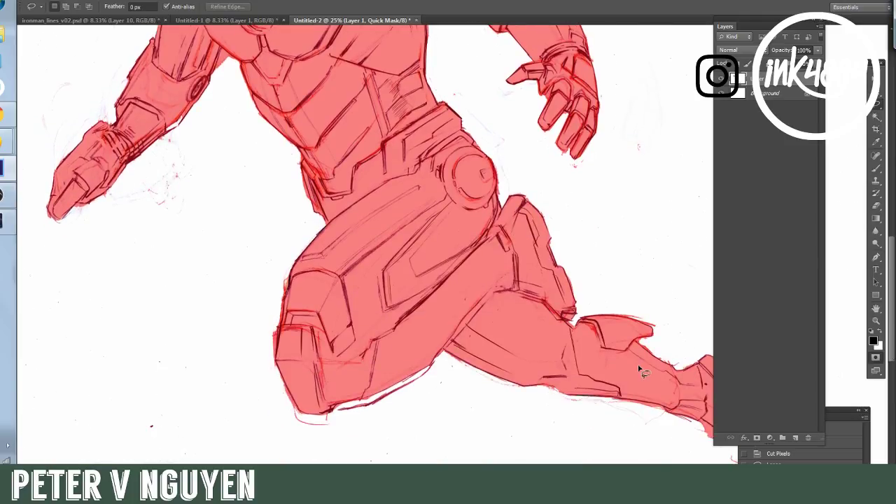
Exit Quick Mask mode and try contracting the background selection by 5 pixels
{"action": "key", "text": "q"}
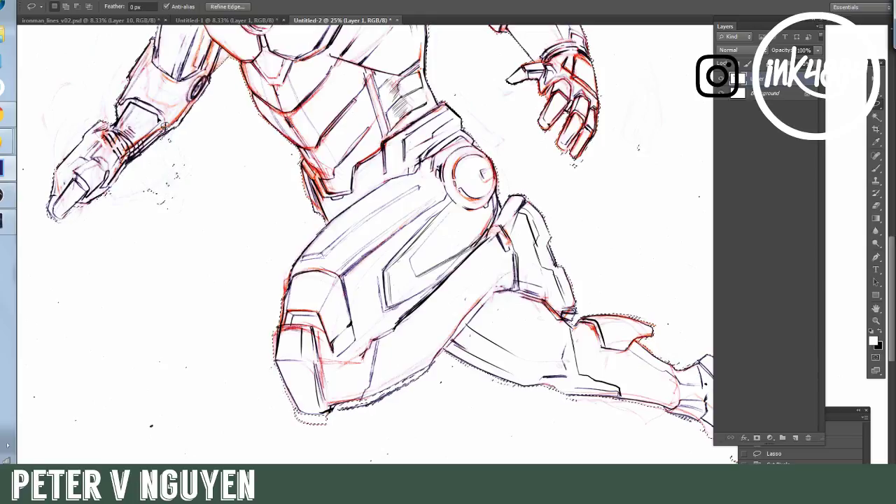
{"action": "left_click", "coordinate": [151, 0]}
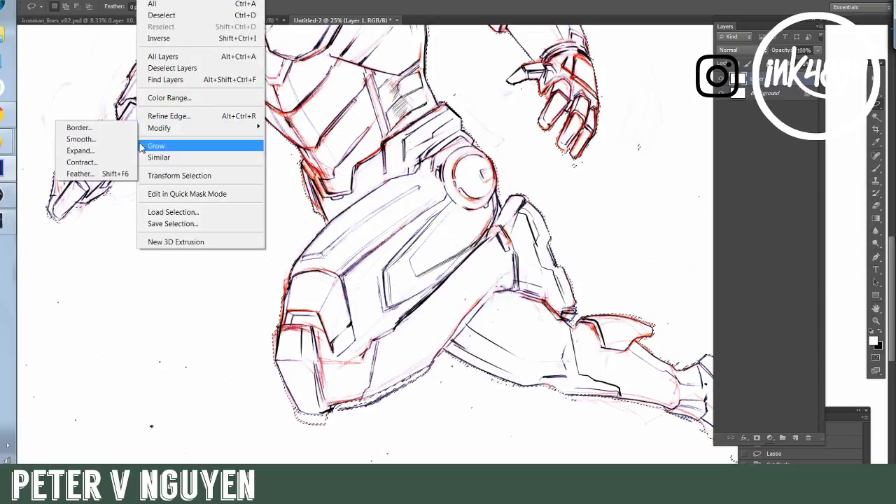
{"action": "left_click", "coordinate": [104, 165]}
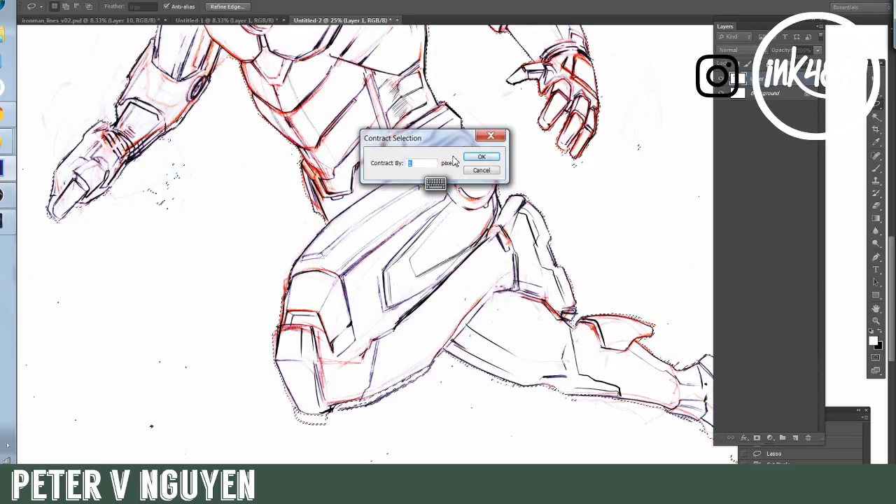
{"action": "type", "text": "5"}
{"action": "key", "text": "Return"}
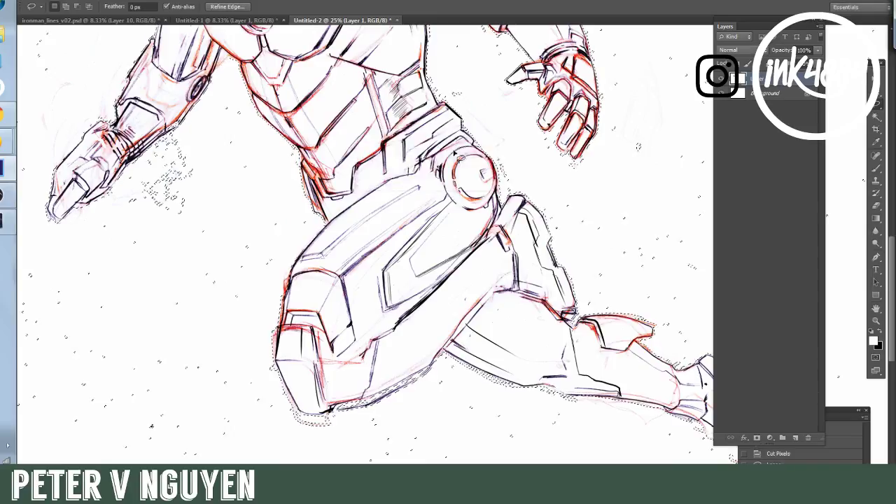
Invert the quick mask so that the figure is selected, and contract the selection by 5 pixels
{"action": "key", "text": "q"}
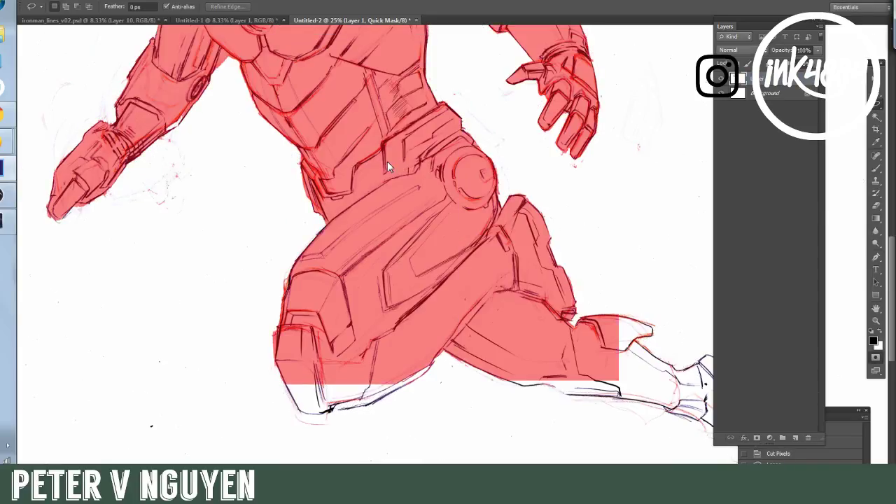
{"action": "key", "text": "ctrl+i"}
{"action": "key", "text": "q"}
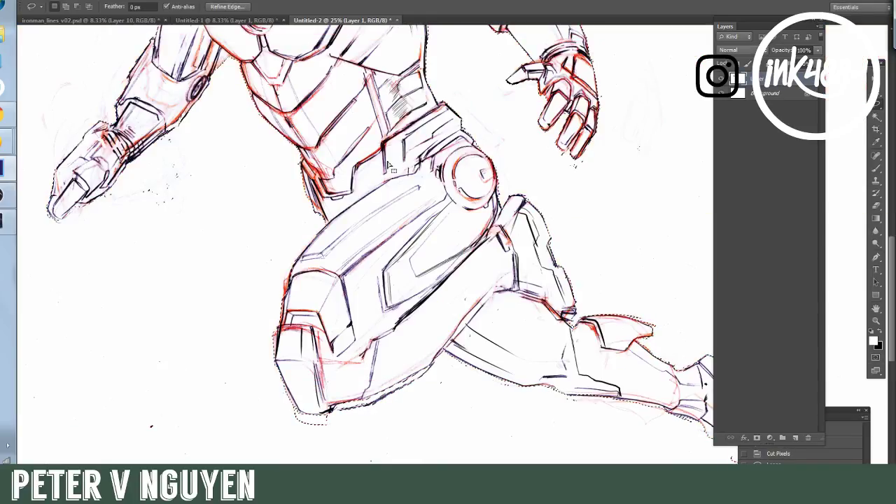
{"action": "left_click", "coordinate": [145, 1]}
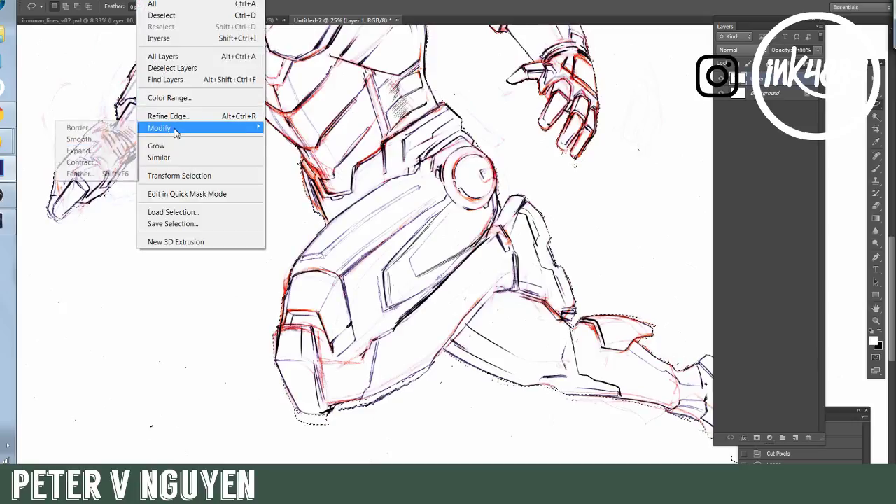
{"action": "left_click", "coordinate": [97, 163]}
{"action": "left_click", "coordinate": [479, 157]}
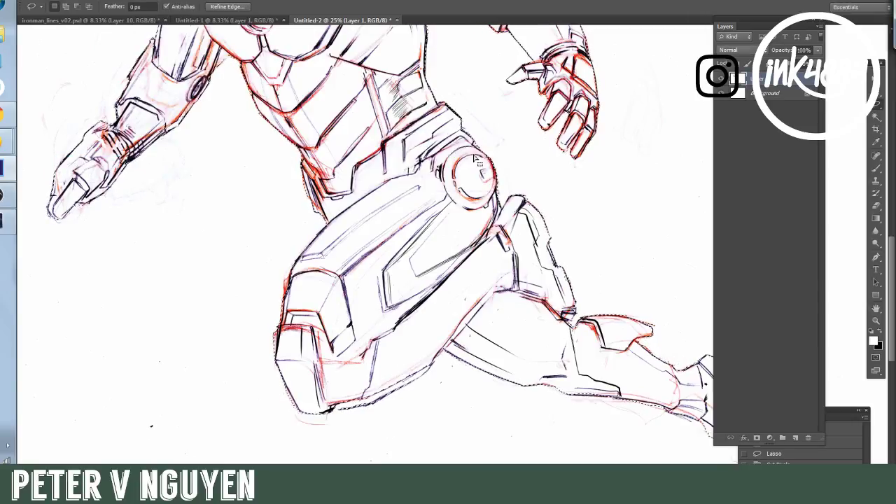
Contract the figure selection by another 2 pixels and check its edges by toggling Quick Mask mode
{"action": "left_click", "coordinate": [153, 1]}
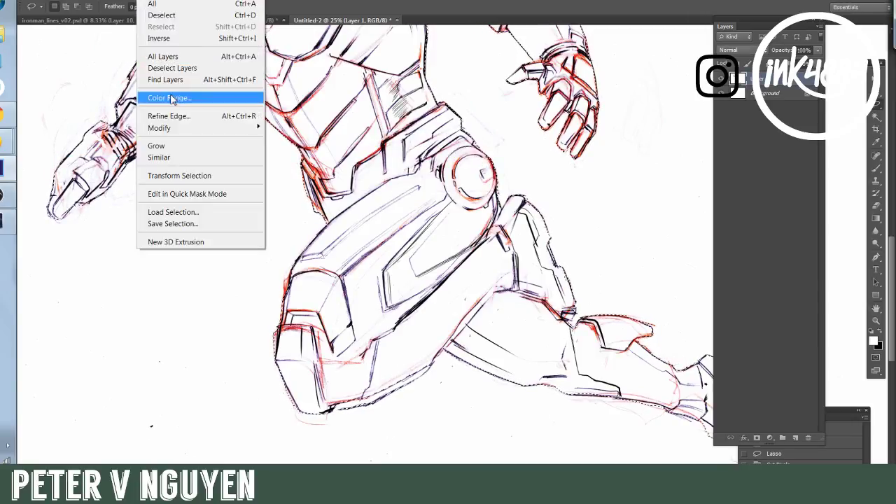
{"action": "left_click", "coordinate": [81, 163]}
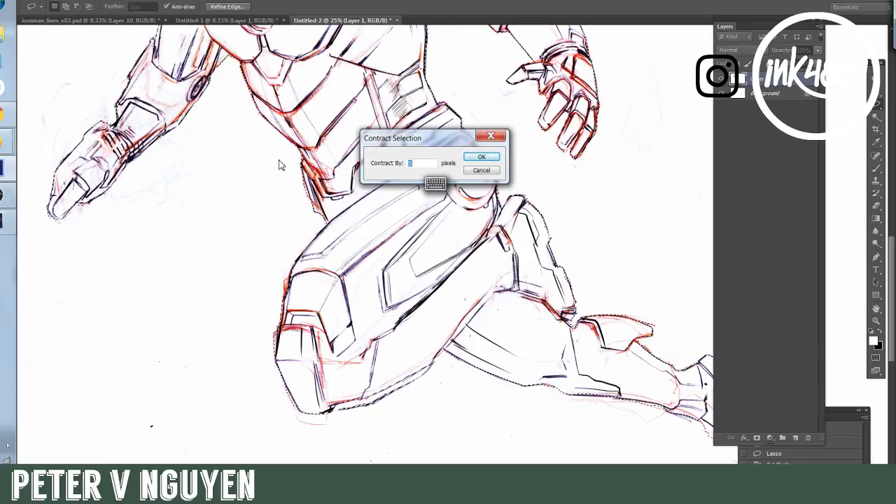
{"action": "type", "text": "2"}
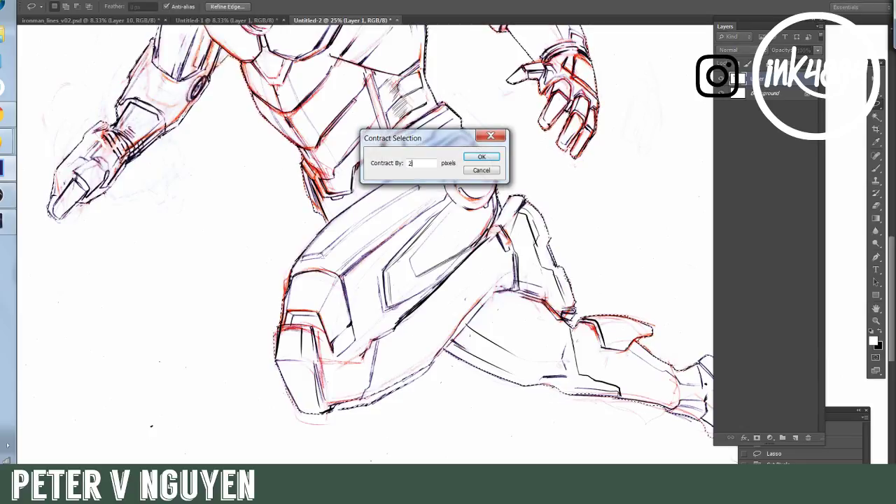
{"action": "left_click", "coordinate": [487, 160]}
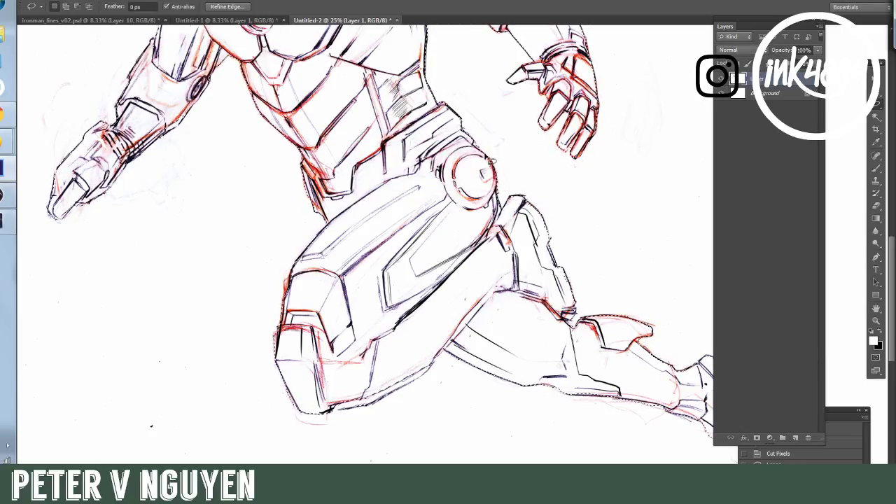
{"action": "key", "text": "q"}
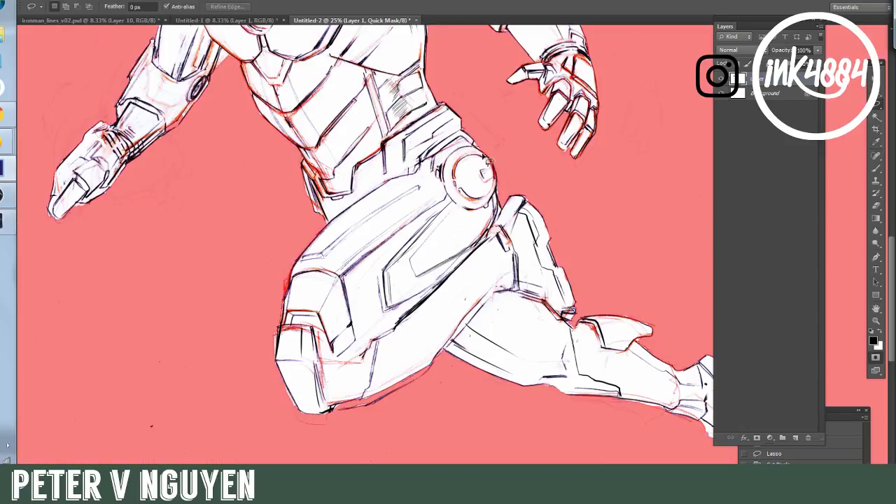
{"action": "key", "text": "q"}
{"action": "key", "text": "q"}
{"action": "key", "text": "q"}
{"action": "key", "text": "q"}
Correct the mask edge beside the waist with a polygonal selection and compare the result with Quick Mask on and off
{"action": "left_click", "coordinate": [307, 211]}
{"action": "left_click", "coordinate": [314, 210]}
{"action": "double_click", "coordinate": [301, 163]}
{"action": "key", "text": "ctrl+x"}
{"action": "key", "text": "ctrl+alt+z"}
{"action": "key", "text": "ctrl+alt+z"}
{"action": "key", "text": "x"}
{"action": "key", "text": "ctrl+d"}
{"action": "key", "text": "q"}
{"action": "key", "text": "q"}
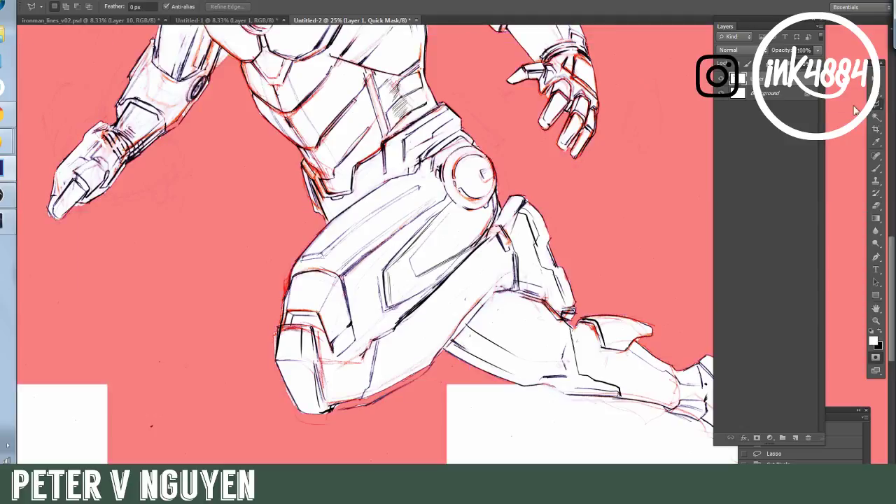
Clear the remaining unmasked patches below the legs from the quick mask with the Lasso and exit Quick Mask mode
{"action": "left_click", "coordinate": [878, 103]}
{"action": "left_click", "coordinate": [845, 103]}
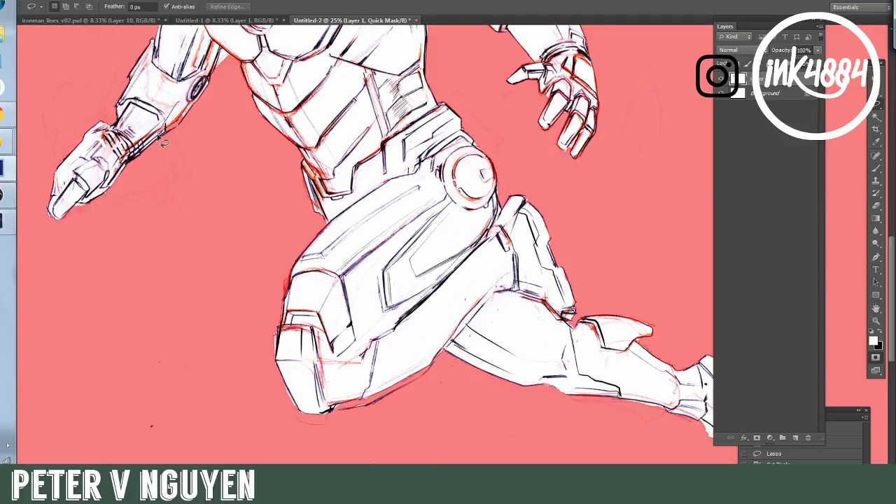
{"action": "key", "text": "q"}
{"action": "scroll", "coordinate": [502, 315], "scroll_direction": "up", "scroll_amount": 5}
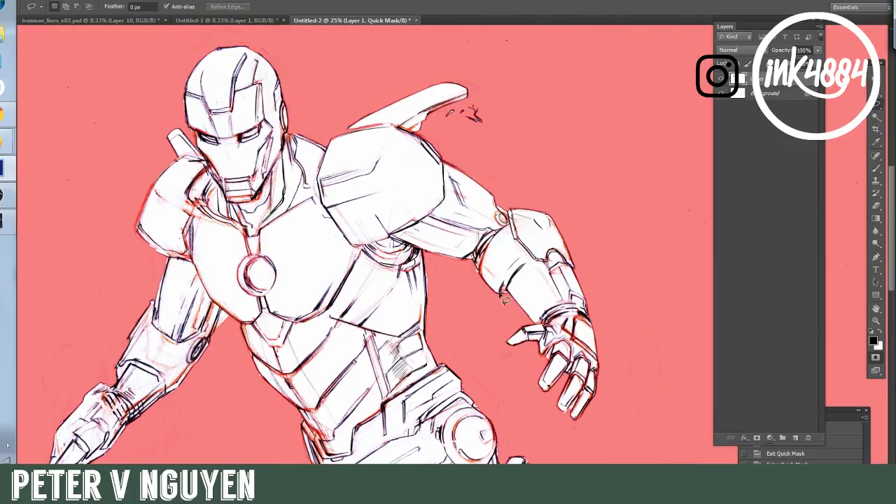
{"action": "key", "text": "q"}
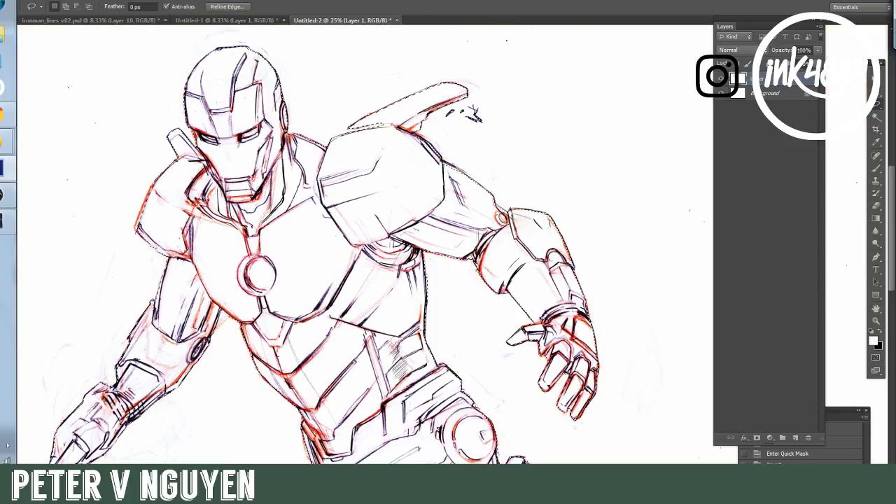
Create a new layer directly above the Background and fill the figure selection with grey 686464 using the Paint Bucket
{"action": "left_click", "coordinate": [781, 93]}
{"action": "left_click", "coordinate": [877, 219]}
{"action": "left_click", "coordinate": [850, 225]}
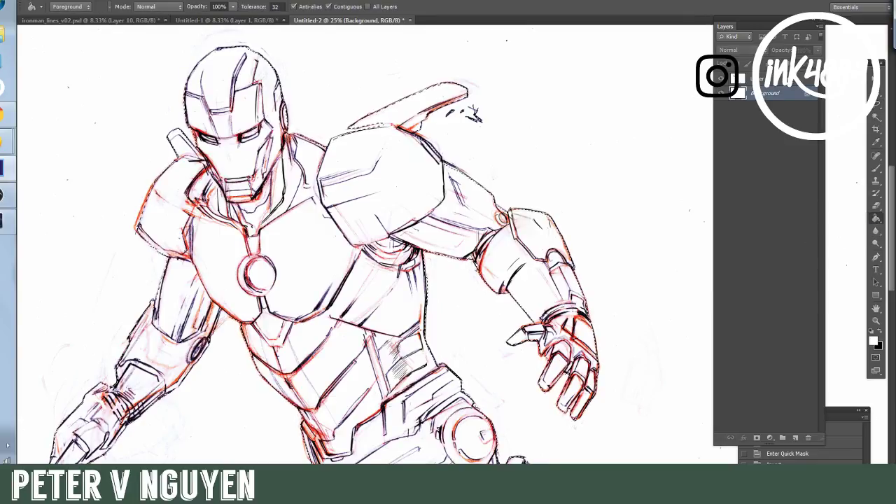
{"action": "left_click", "coordinate": [825, 29]}
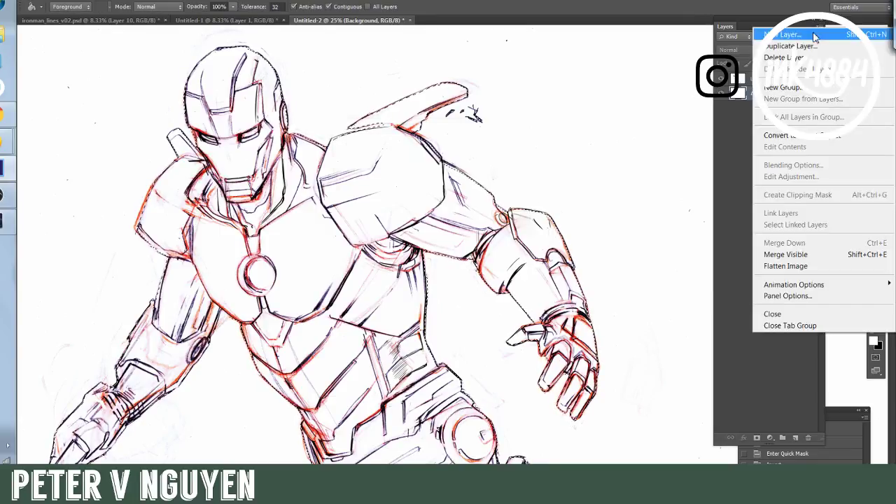
{"action": "left_click", "coordinate": [785, 38]}
{"action": "left_click", "coordinate": [522, 144]}
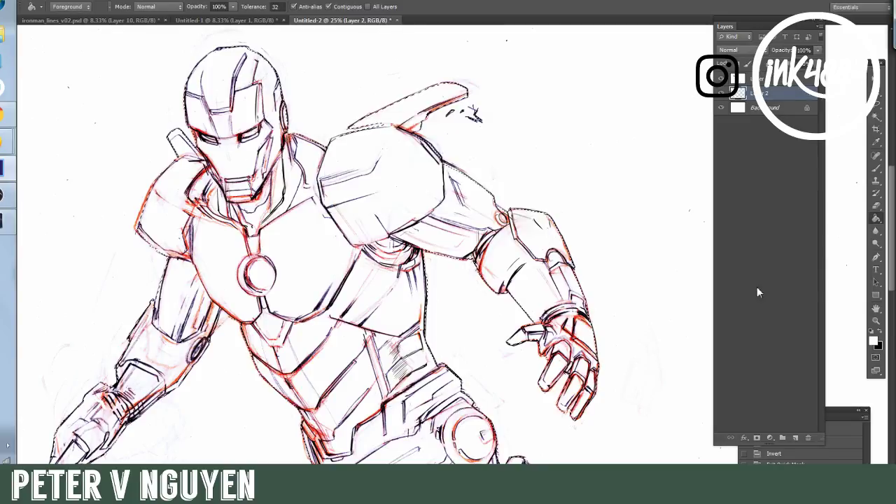
{"action": "left_click", "coordinate": [874, 342]}
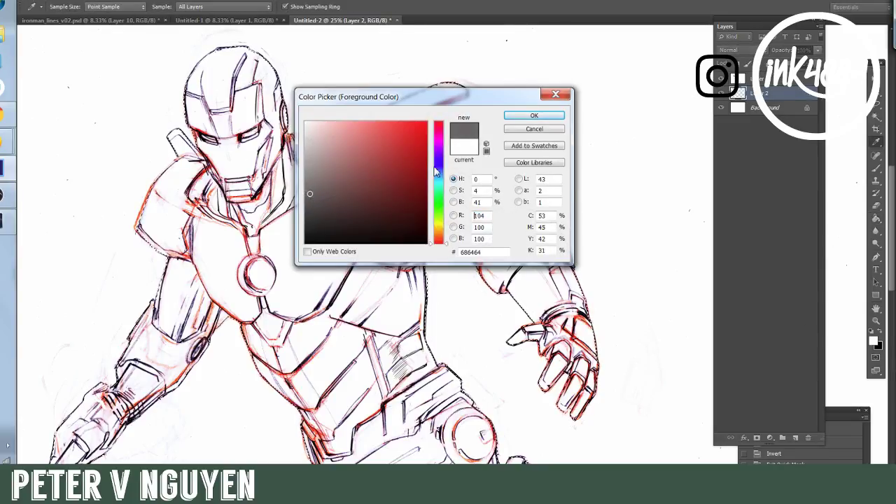
{"action": "left_click", "coordinate": [539, 116]}
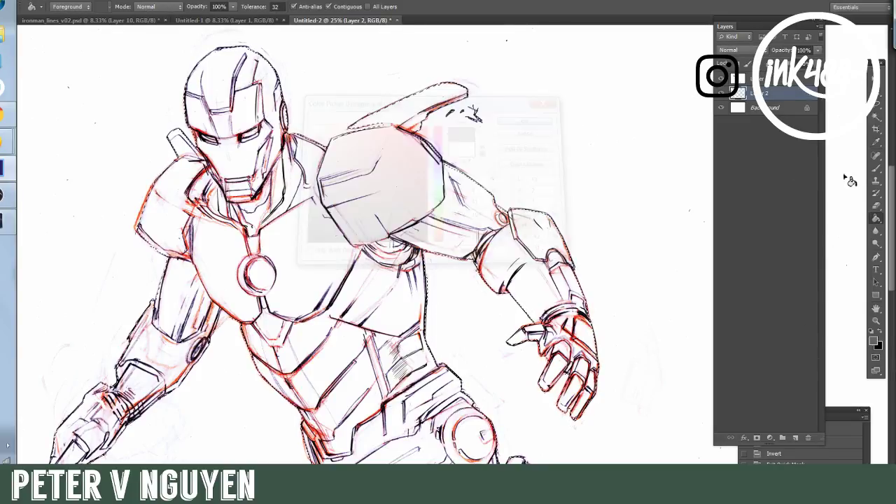
{"action": "left_click", "coordinate": [273, 232]}
Set the blend mode of the line drawing layer to Multiply
{"action": "left_click", "coordinate": [760, 79]}
{"action": "left_click", "coordinate": [744, 50]}
{"action": "left_click", "coordinate": [743, 99]}
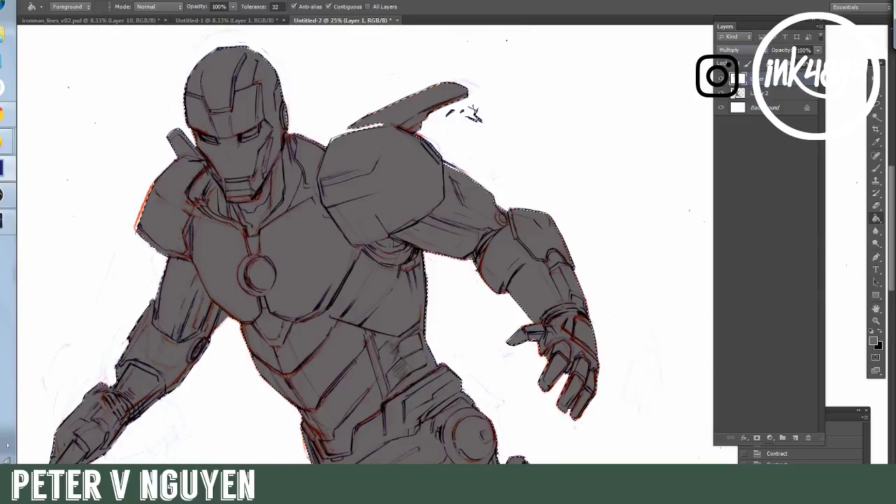
Deselect the figure and lasso the unfilled gap along the underside of the bent leg
{"action": "left_click", "coordinate": [876, 321]}
{"action": "right_click", "coordinate": [408, 132]}
{"action": "left_click", "coordinate": [417, 139]}
{"action": "left_click", "coordinate": [446, 230]}
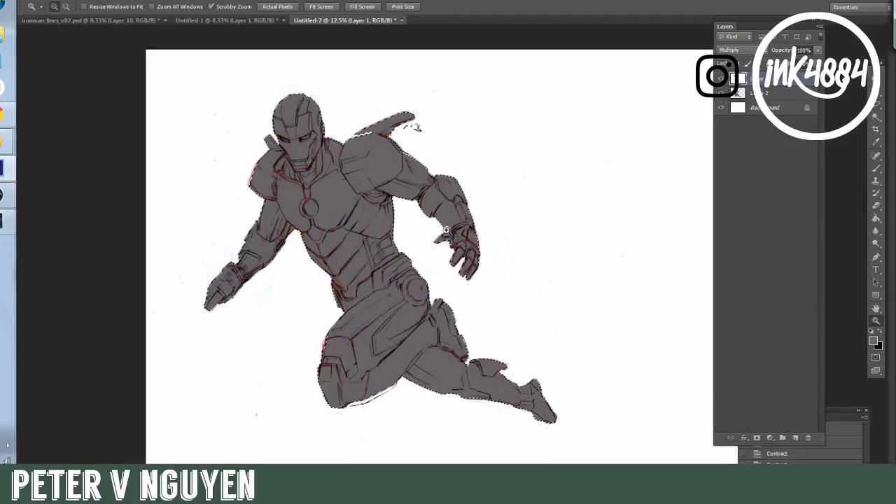
{"action": "left_click", "coordinate": [405, 244]}
{"action": "scroll", "coordinate": [423, 254], "scroll_direction": "down", "scroll_amount": 4}
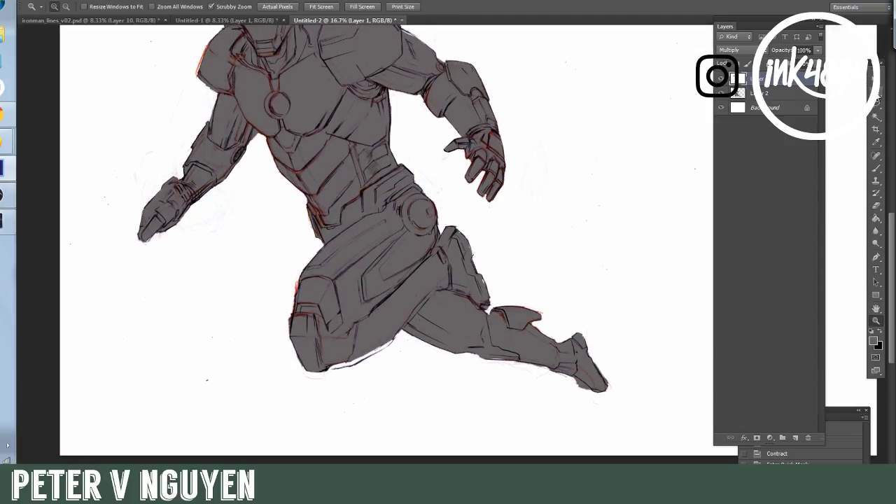
{"action": "key", "text": "l"}
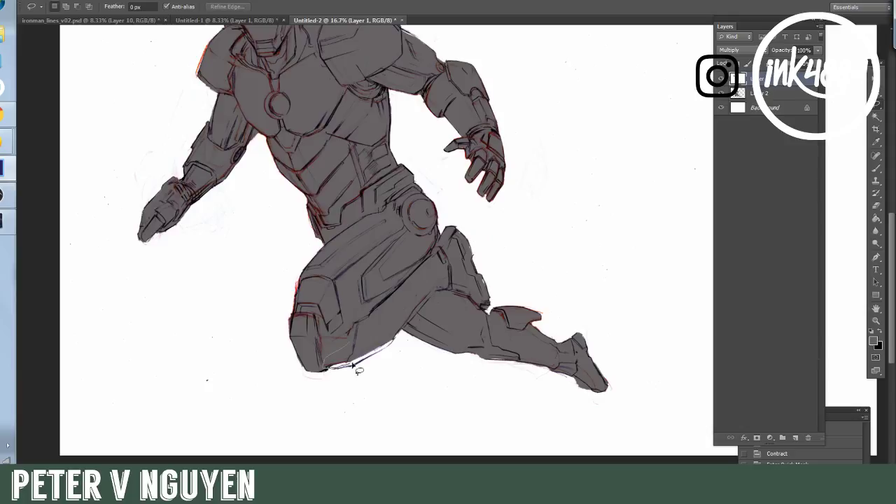
{"action": "left_click_drag", "start_coordinate": [393, 341], "coordinate": [366, 362]}
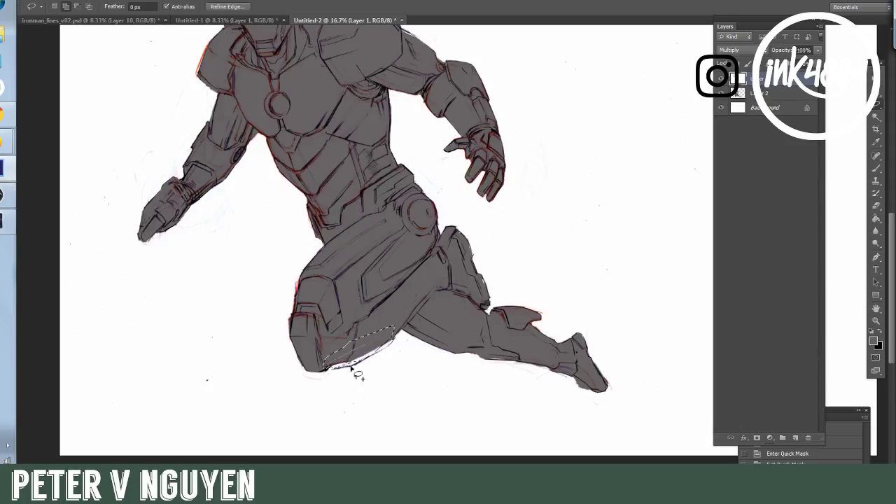
Try to fill the lassoed gap under the bent leg with grey while the line drawing layer is active
{"action": "left_click", "coordinate": [876, 219]}
{"action": "left_click", "coordinate": [365, 357]}
{"action": "left_click", "coordinate": [366, 359]}
{"action": "left_click", "coordinate": [368, 359]}
{"action": "left_click", "coordinate": [369, 358]}
{"action": "left_click", "coordinate": [369, 358]}
{"action": "left_click", "coordinate": [367, 357]}
{"action": "left_click", "coordinate": [367, 357]}
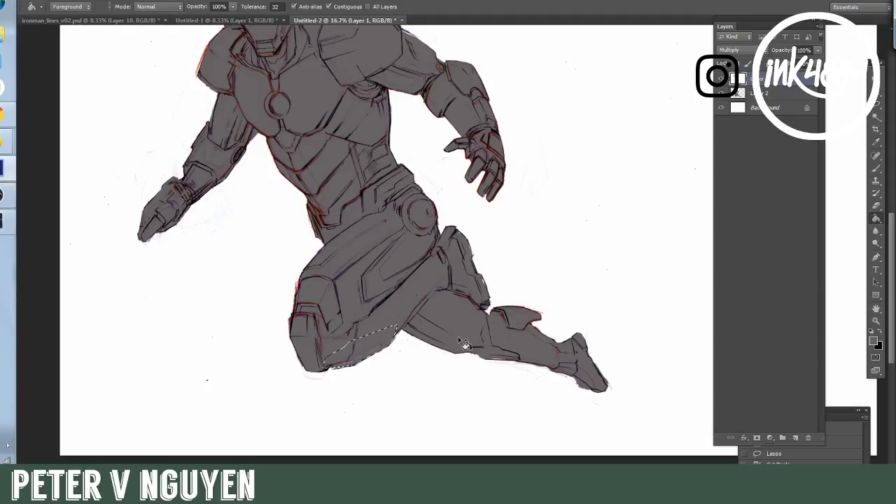
Revert the Paint Bucket fills on the line drawing layer by stepping back to the last Lasso state in the History
{"action": "left_click", "coordinate": [220, 2]}
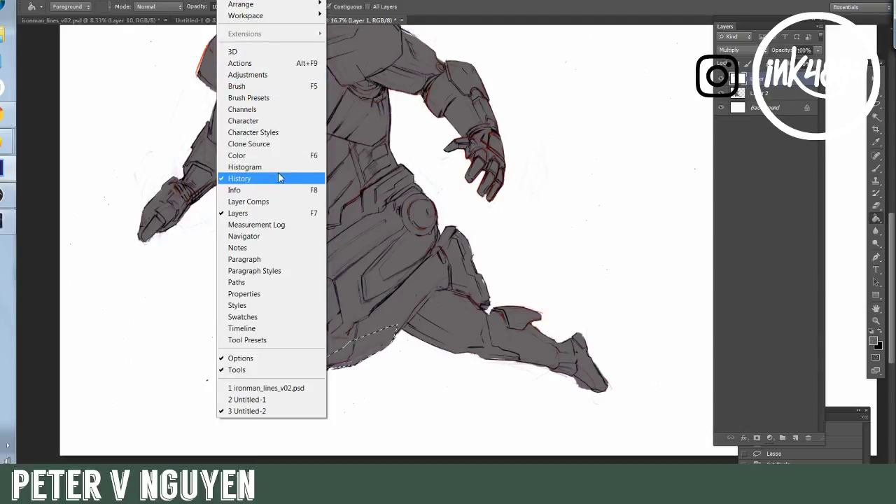
{"action": "left_click", "coordinate": [283, 210]}
{"action": "left_click", "coordinate": [278, 4]}
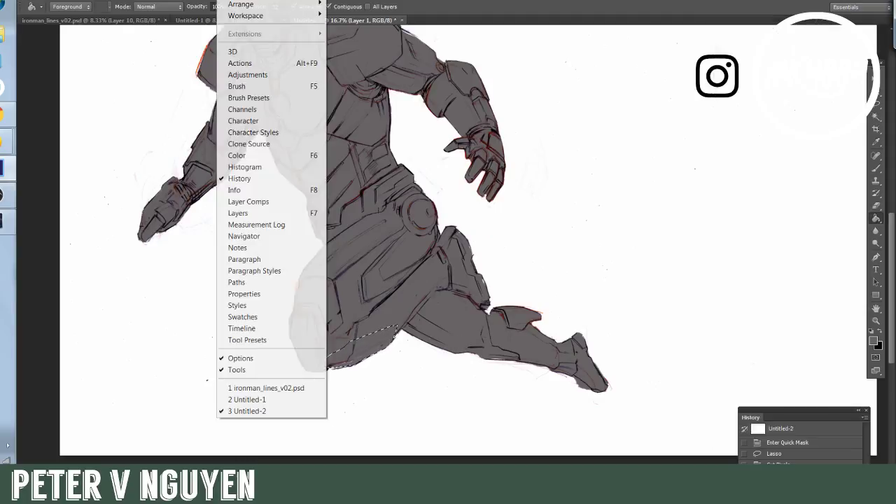
{"action": "left_click", "coordinate": [286, 215]}
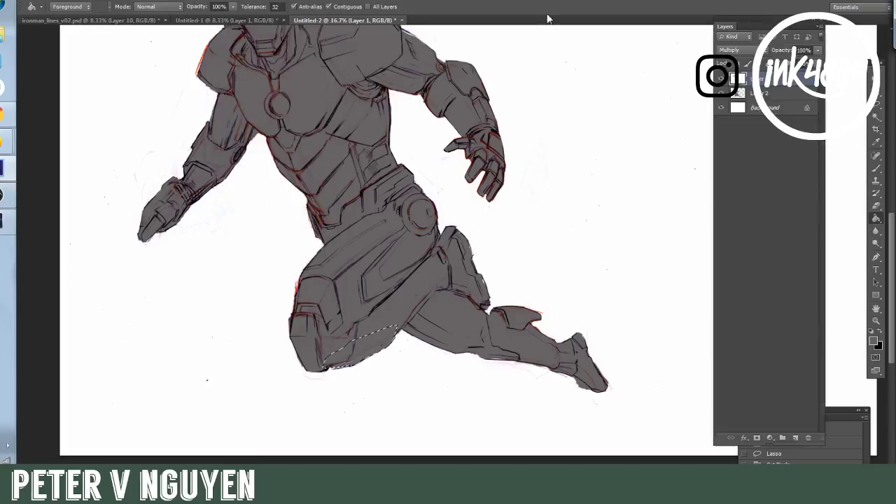
{"action": "left_click_drag", "start_coordinate": [835, 415], "coordinate": [837, 109]}
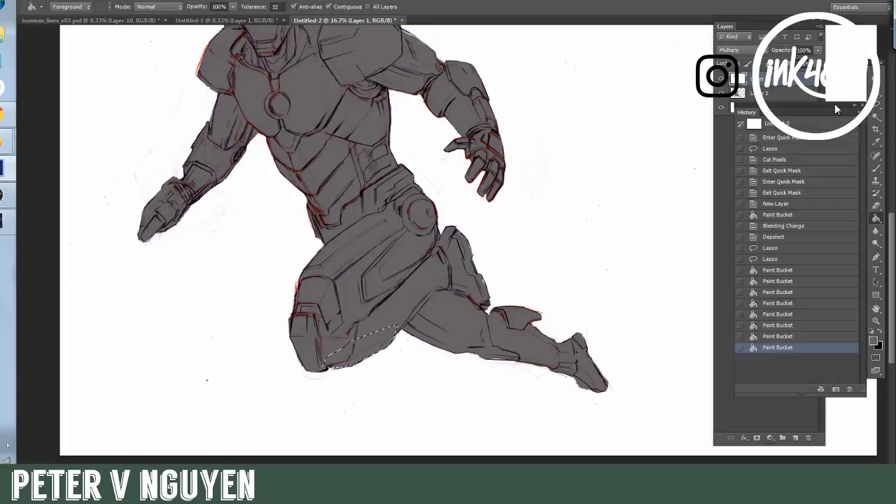
{"action": "left_click", "coordinate": [797, 337]}
{"action": "left_click", "coordinate": [796, 327]}
{"action": "left_click", "coordinate": [799, 315]}
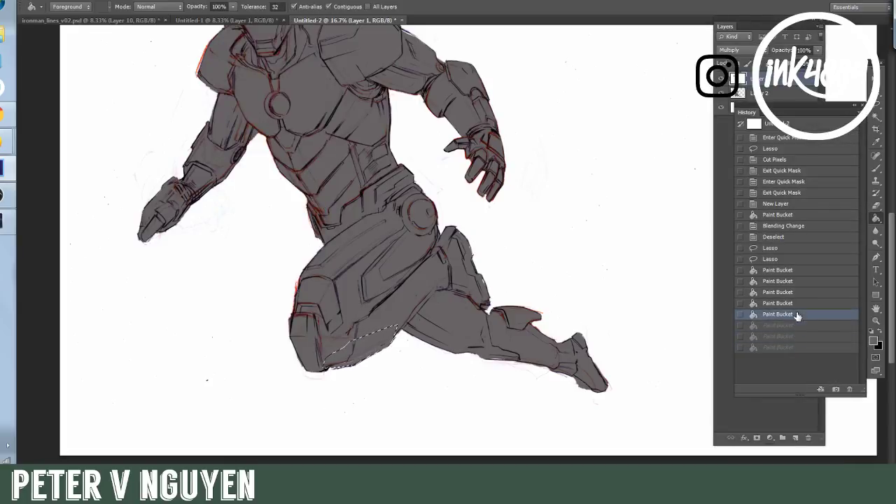
{"action": "left_click", "coordinate": [793, 263]}
Fill the selected gap under the bent leg with grey on Layer 2 and deselect
{"action": "left_click", "coordinate": [778, 94]}
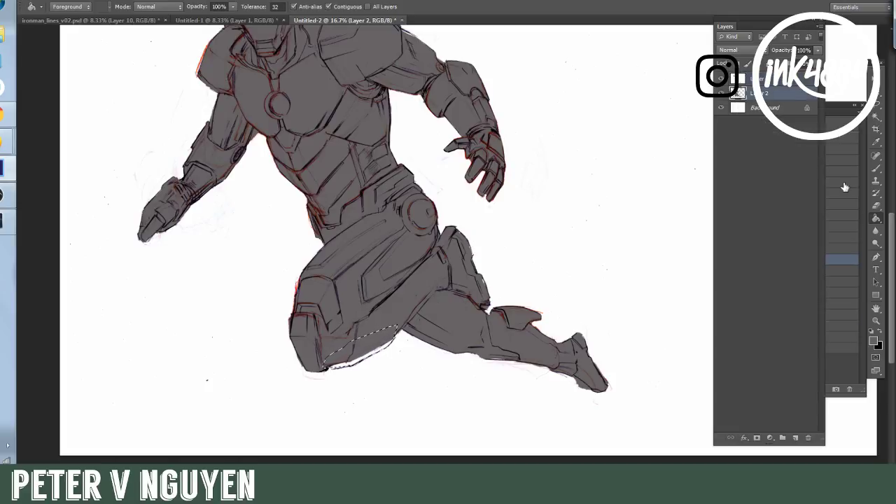
{"action": "key", "text": "ctrl+shift+z"}
{"action": "key", "text": "ctrl+shift+z"}
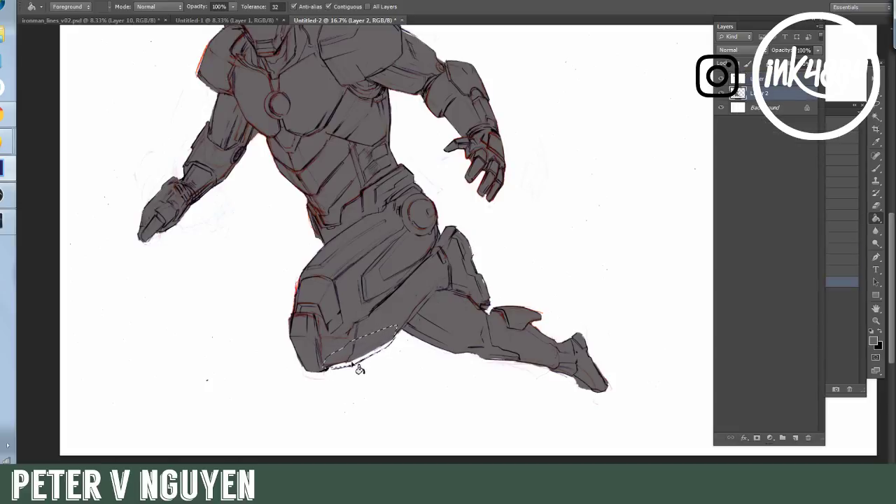
{"action": "key", "text": "ctrl+d"}
{"action": "scroll", "coordinate": [674, 89], "scroll_direction": "up", "scroll_amount": 3}
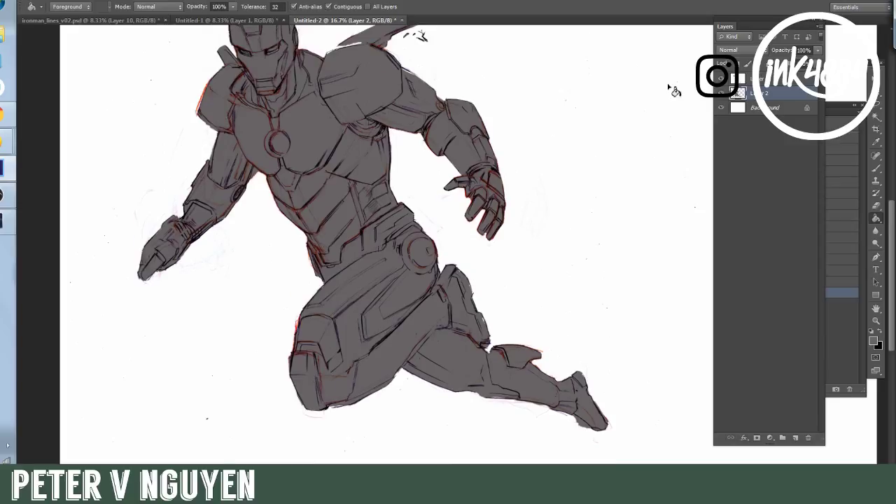
Duplicate the grey fill layer and darken the copy with Brightness/Contrast at a brightness of -79
{"action": "left_click_drag", "start_coordinate": [806, 110], "coordinate": [796, 438]}
{"action": "left_click", "coordinate": [79, 1]}
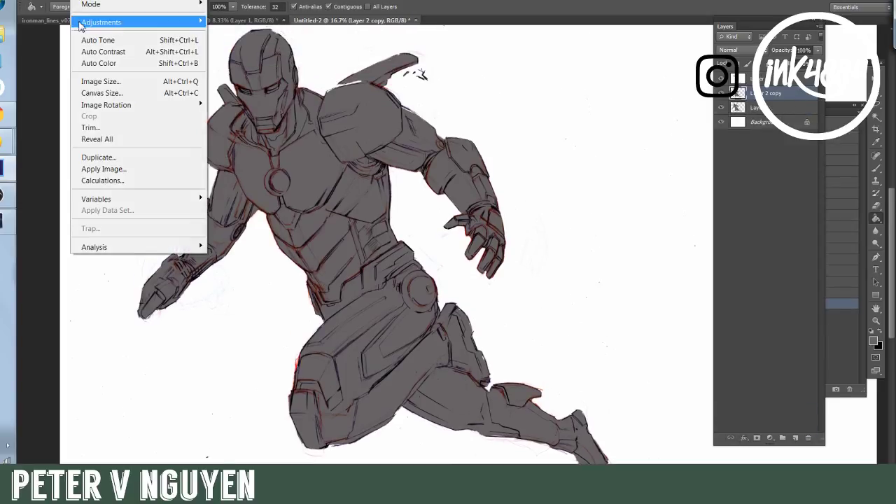
{"action": "mouse_move", "coordinate": [81, 26]}
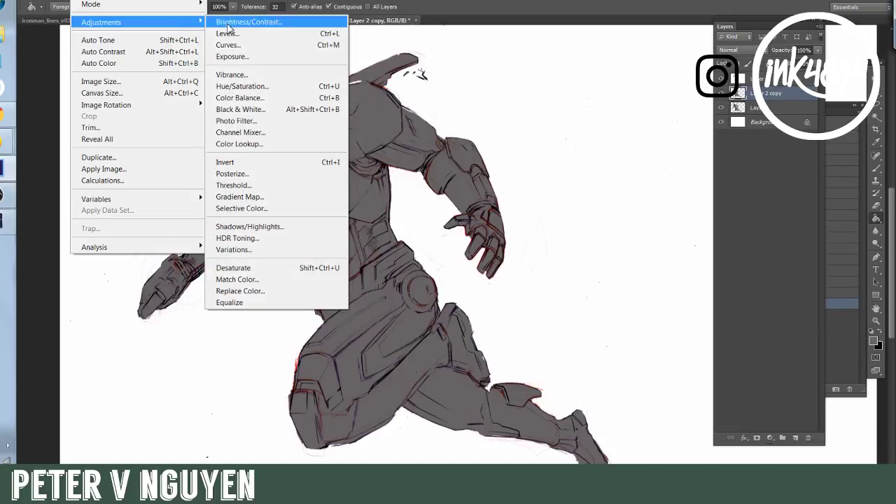
{"action": "left_click", "coordinate": [228, 23]}
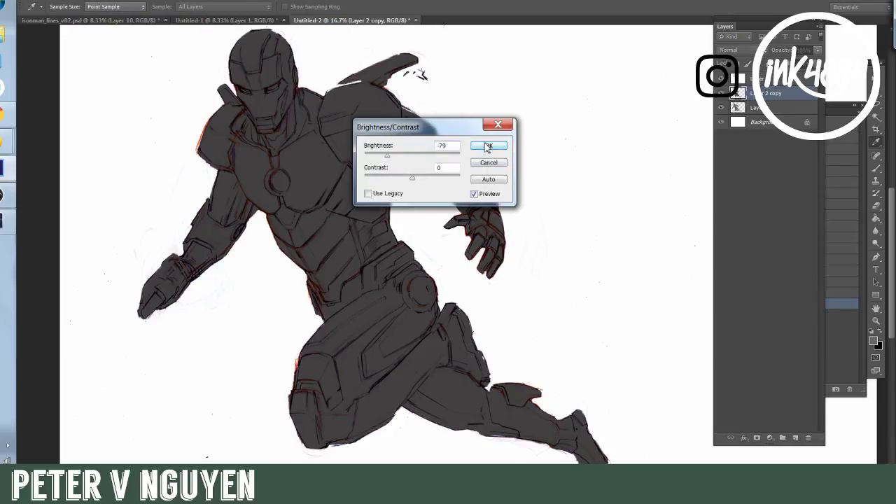
{"action": "left_click", "coordinate": [489, 146]}
{"action": "key", "text": "g"}
{"action": "scroll", "coordinate": [637, 149], "scroll_direction": "up", "scroll_amount": 2}
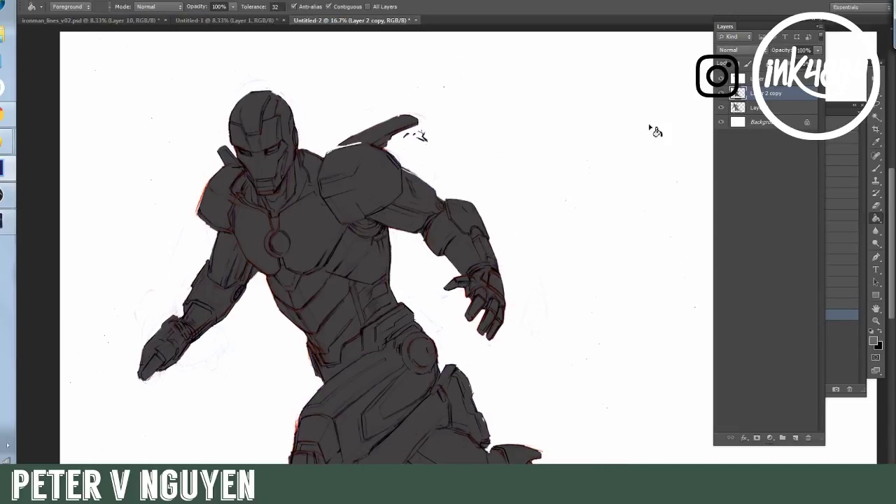
Block in lighter grey highlights on the tops of both shoulder pads and beside the neck using Lasso selections
{"action": "left_click", "coordinate": [875, 105]}
{"action": "mouse_move", "coordinate": [226, 169]}
{"action": "left_mouse_down"}
{"action": "mouse_move", "coordinate": [205, 188]}
{"action": "mouse_move", "coordinate": [237, 201]}
{"action": "mouse_move", "coordinate": [238, 168]}
{"action": "left_mouse_up"}
{"action": "key", "text": "alt+BackSpace"}
{"action": "key", "text": "ctrl+d"}
{"action": "mouse_move", "coordinate": [327, 156]}
{"action": "left_mouse_down"}
{"action": "mouse_move", "coordinate": [321, 188]}
{"action": "mouse_move", "coordinate": [371, 160]}
{"action": "mouse_move", "coordinate": [305, 150]}
{"action": "left_mouse_up"}
{"action": "key", "text": "alt+BackSpace"}
{"action": "key", "text": "ctrl+d"}
{"action": "key", "text": "alt+BackSpace"}
{"action": "key", "text": "ctrl+d"}
Block in lighter grey highlights on the forehead plates and crown of the helmet using Lasso selections
{"action": "mouse_move", "coordinate": [233, 125]}
{"action": "left_mouse_down"}
{"action": "mouse_move", "coordinate": [246, 148]}
{"action": "mouse_move", "coordinate": [240, 127]}
{"action": "mouse_move", "coordinate": [259, 143]}
{"action": "mouse_move", "coordinate": [265, 124]}
{"action": "mouse_move", "coordinate": [262, 145]}
{"action": "mouse_move", "coordinate": [284, 115]}
{"action": "mouse_move", "coordinate": [251, 115]}
{"action": "mouse_move", "coordinate": [246, 102]}
{"action": "mouse_move", "coordinate": [234, 126]}
{"action": "mouse_move", "coordinate": [252, 100]}
{"action": "mouse_move", "coordinate": [250, 133]}
{"action": "left_mouse_up"}
{"action": "key", "text": "alt+BackSpace"}
{"action": "key", "text": "ctrl+d"}
{"action": "key", "text": "alt+BackSpace"}
{"action": "key", "text": "ctrl+d"}
{"action": "key", "text": "alt+BackSpace"}
{"action": "key", "text": "ctrl+d"}
{"action": "left_click_drag", "start_coordinate": [267, 100], "coordinate": [255, 95]}
{"action": "key", "text": "alt+BackSpace"}
{"action": "key", "text": "ctrl+d"}
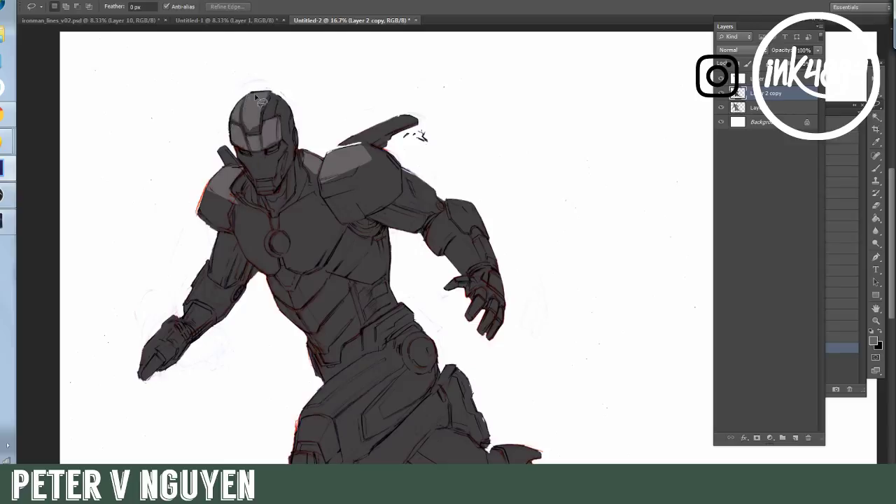
Extend the lighter grey over the remaining central and side forehead panels of the helmet
{"action": "left_click_drag", "start_coordinate": [259, 136], "coordinate": [262, 134]}
{"action": "key", "text": "alt+BackSpace"}
{"action": "key", "text": "ctrl+d"}
{"action": "mouse_move", "coordinate": [270, 102]}
{"action": "left_mouse_down"}
{"action": "mouse_move", "coordinate": [266, 119]}
{"action": "mouse_move", "coordinate": [290, 106]}
{"action": "mouse_move", "coordinate": [279, 120]}
{"action": "mouse_move", "coordinate": [285, 133]}
{"action": "left_mouse_up"}
{"action": "key", "text": "alt+BackSpace"}
{"action": "key", "text": "ctrl+d"}
{"action": "key", "text": "alt+BackSpace"}
{"action": "key", "text": "ctrl+d"}
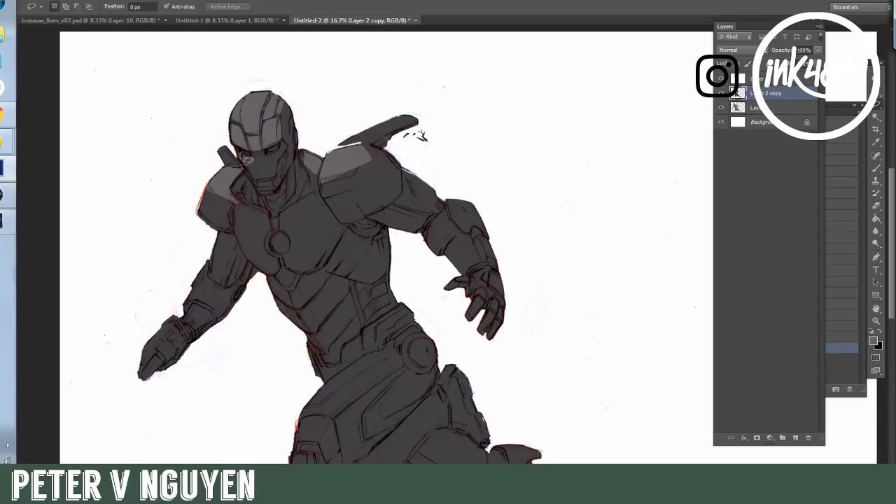
Block in lighter grey shapes on the helmet's faceplate around the eyes and cheeks
{"action": "key", "text": "alt+BackSpace"}
{"action": "key", "text": "ctrl+d"}
{"action": "mouse_move", "coordinate": [246, 162]}
{"action": "left_mouse_down"}
{"action": "mouse_move", "coordinate": [241, 152]}
{"action": "mouse_move", "coordinate": [288, 147]}
{"action": "left_mouse_up"}
{"action": "key", "text": "alt+BackSpace"}
{"action": "key", "text": "ctrl+d"}
Block in lighter grey highlights on the chest plates on both sides of the round reactor
{"action": "mouse_move", "coordinate": [239, 206]}
{"action": "left_mouse_down"}
{"action": "mouse_move", "coordinate": [259, 260]}
{"action": "mouse_move", "coordinate": [281, 228]}
{"action": "left_mouse_up"}
{"action": "key", "text": "alt+BackSpace"}
{"action": "key", "text": "ctrl+d"}
{"action": "mouse_move", "coordinate": [305, 262]}
{"action": "left_mouse_down"}
{"action": "mouse_move", "coordinate": [324, 233]}
{"action": "mouse_move", "coordinate": [324, 186]}
{"action": "left_mouse_up"}
{"action": "key", "text": "alt+BackSpace"}
{"action": "key", "text": "ctrl+d"}
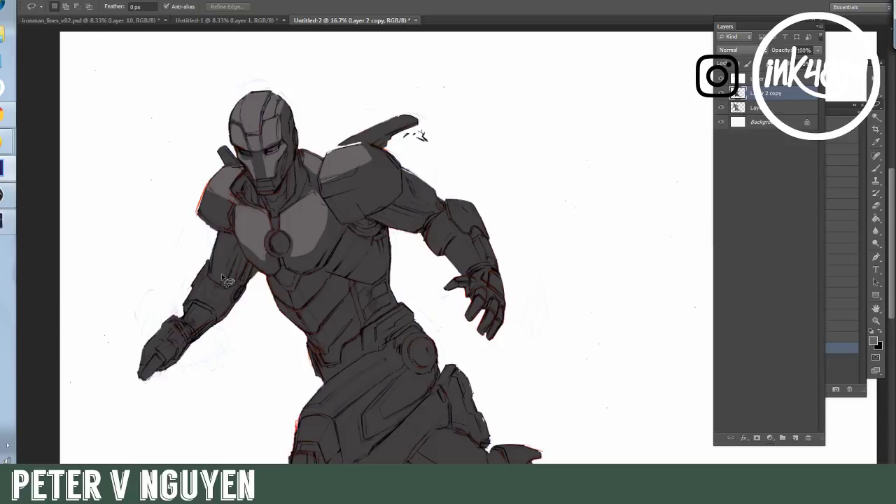
Block in lighter grey highlights on the elbow area, forearm and hand of the arm with the closed fist
{"action": "mouse_move", "coordinate": [212, 271]}
{"action": "left_mouse_down"}
{"action": "mouse_move", "coordinate": [184, 311]}
{"action": "mouse_move", "coordinate": [225, 257]}
{"action": "left_mouse_up"}
{"action": "key", "text": "alt+BackSpace"}
{"action": "key", "text": "ctrl+d"}
{"action": "left_click_drag", "start_coordinate": [193, 308], "coordinate": [199, 306]}
{"action": "key", "text": "alt+BackSpace"}
{"action": "key", "text": "ctrl+d"}
{"action": "left_click_drag", "start_coordinate": [160, 359], "coordinate": [188, 316]}
{"action": "key", "text": "alt+BackSpace"}
{"action": "key", "text": "ctrl+d"}
Lasso the outer facet of the large shoulder pad and set the Eraser's opacity to 26%
{"action": "mouse_move", "coordinate": [387, 172]}
{"action": "left_mouse_down"}
{"action": "mouse_move", "coordinate": [391, 143]}
{"action": "mouse_move", "coordinate": [375, 149]}
{"action": "left_mouse_up"}
{"action": "left_click", "coordinate": [877, 205]}
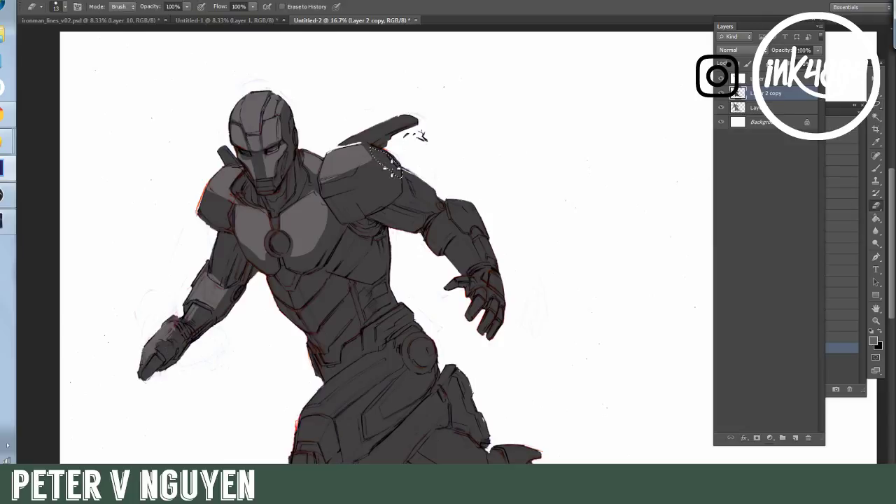
{"action": "left_click_drag", "start_coordinate": [187, 6], "coordinate": [173, 28]}
Lighten the selected facet of the large shoulder pad with a 100 px Brush and deselect
{"action": "key", "text": "b"}
{"action": "key", "text": "bracketright"}
{"action": "key", "text": "bracketright"}
{"action": "key", "text": "bracketright"}
{"action": "key", "text": "bracketright"}
{"action": "key", "text": "bracketright"}
{"action": "key", "text": "bracketright"}
{"action": "key", "text": "bracketright"}
{"action": "key", "text": "bracketright"}
{"action": "key", "text": "bracketright"}
{"action": "key", "text": "bracketright"}
{"action": "key", "text": "bracketright"}
{"action": "key", "text": "bracketright"}
{"action": "mouse_move", "coordinate": [398, 164]}
{"action": "left_mouse_down"}
{"action": "mouse_move", "coordinate": [410, 183]}
{"action": "mouse_move", "coordinate": [390, 154]}
{"action": "left_mouse_up"}
{"action": "key", "text": "ctrl+d"}
Set the Brush opacity to 41% and paint softer grey tones over the face, torso and open-handed arm
{"action": "left_click", "coordinate": [225, 6]}
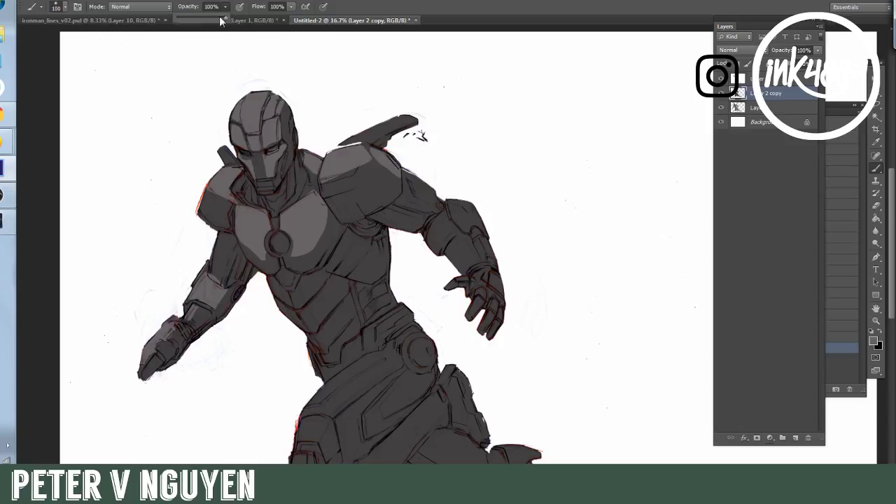
{"action": "key", "text": "4"}
{"action": "key", "text": "1"}
{"action": "mouse_move", "coordinate": [272, 164]}
{"action": "left_mouse_down"}
{"action": "mouse_move", "coordinate": [260, 186]}
{"action": "mouse_move", "coordinate": [272, 194]}
{"action": "mouse_move", "coordinate": [293, 168]}
{"action": "left_mouse_up"}
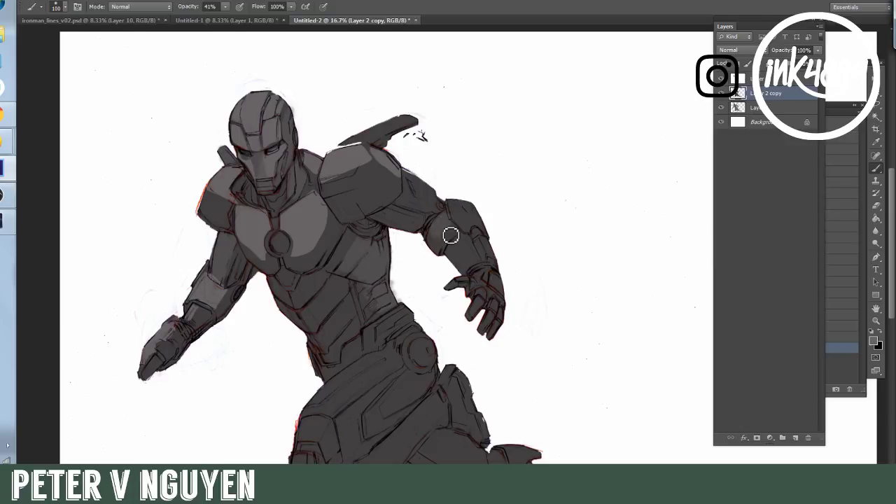
{"action": "mouse_move", "coordinate": [459, 216]}
{"action": "left_mouse_down"}
{"action": "mouse_move", "coordinate": [485, 226]}
{"action": "mouse_move", "coordinate": [471, 206]}
{"action": "left_mouse_up"}
{"action": "mouse_move", "coordinate": [490, 253]}
{"action": "left_mouse_down"}
{"action": "mouse_move", "coordinate": [496, 269]}
{"action": "mouse_move", "coordinate": [473, 240]}
{"action": "mouse_move", "coordinate": [482, 248]}
{"action": "mouse_move", "coordinate": [473, 264]}
{"action": "mouse_move", "coordinate": [485, 267]}
{"action": "left_mouse_up"}
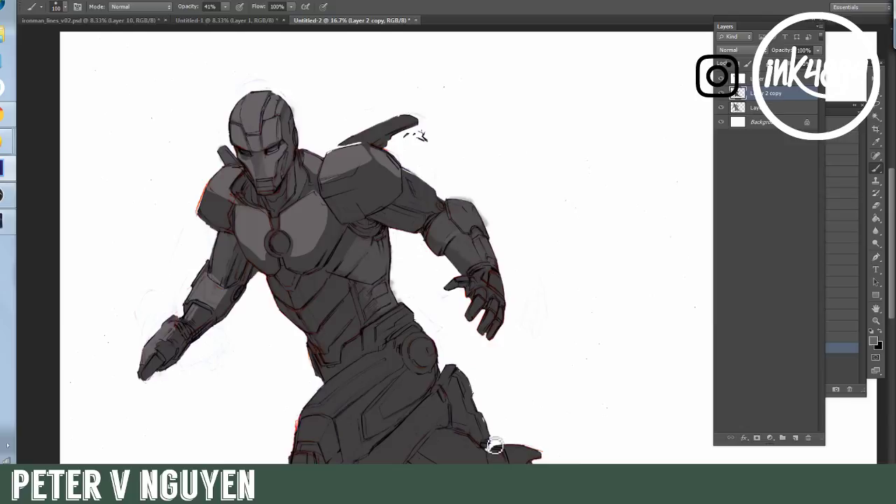
Raise the lightness of the base grey fill layer to +29 with Hue/Saturation
{"action": "left_click", "coordinate": [759, 107]}
{"action": "key", "text": "ctrl+u"}
{"action": "left_click_drag", "start_coordinate": [430, 212], "coordinate": [419, 216]}
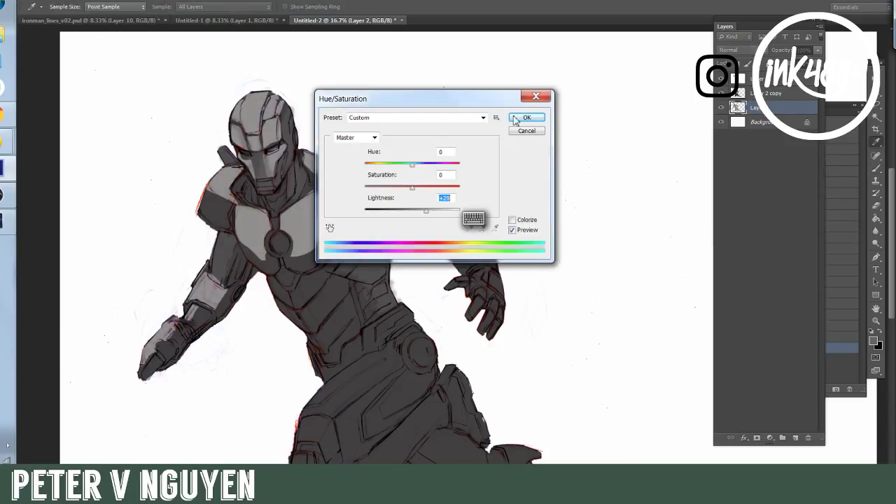
{"action": "left_click", "coordinate": [522, 117]}
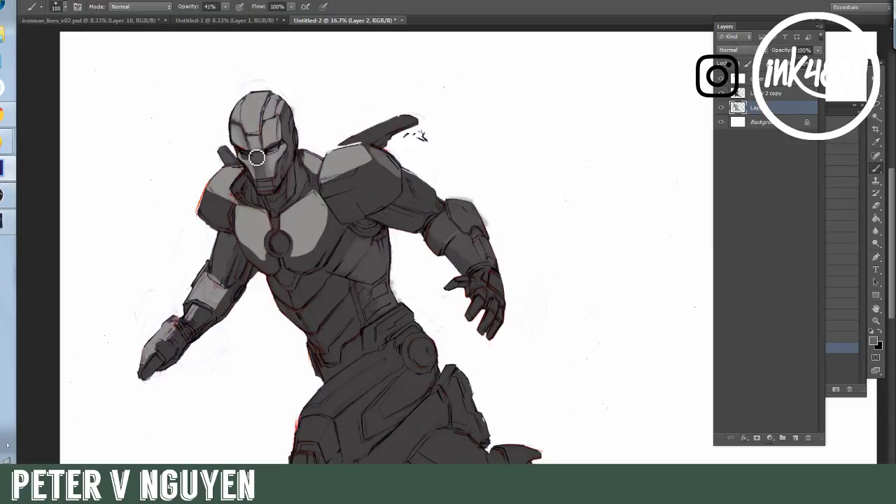
On Layer 2 copy, softly erase over the helmet, neck, chest and large shoulder pad with an enlarged Eraser to bring out lighter tones
{"action": "left_click", "coordinate": [791, 93]}
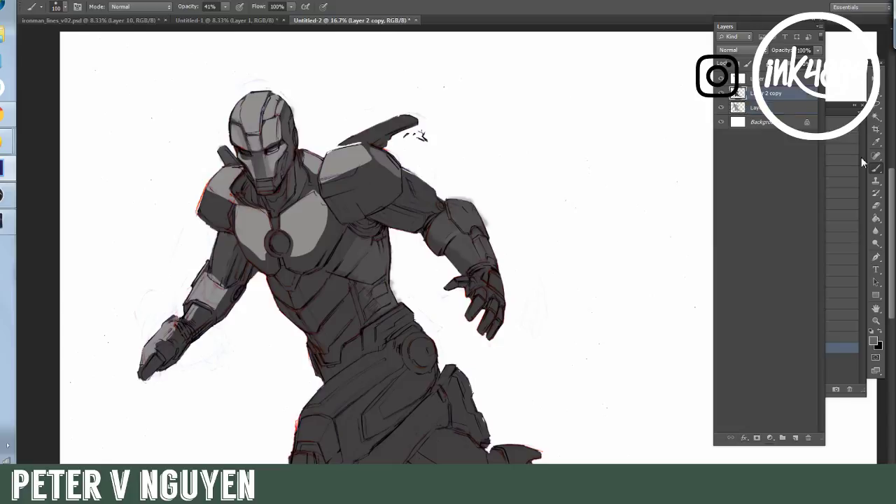
{"action": "left_click", "coordinate": [876, 205]}
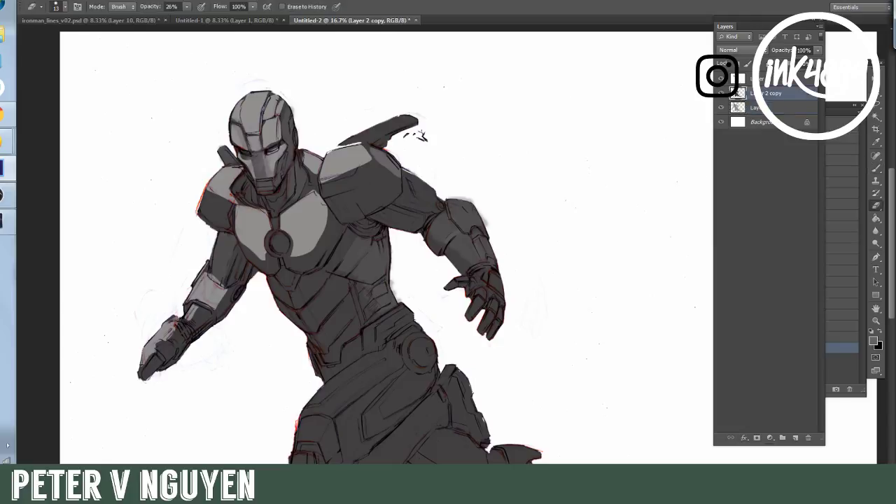
{"action": "key", "text": "bracketright"}
{"action": "key", "text": "bracketright"}
{"action": "key", "text": "bracketright"}
{"action": "key", "text": "bracketright"}
{"action": "key", "text": "bracketright"}
{"action": "mouse_move", "coordinate": [259, 189]}
{"action": "left_mouse_down"}
{"action": "mouse_move", "coordinate": [288, 184]}
{"action": "mouse_move", "coordinate": [280, 189]}
{"action": "mouse_move", "coordinate": [293, 170]}
{"action": "left_mouse_up"}
{"action": "left_click_drag", "start_coordinate": [294, 121], "coordinate": [301, 135]}
{"action": "left_click_drag", "start_coordinate": [273, 203], "coordinate": [304, 195]}
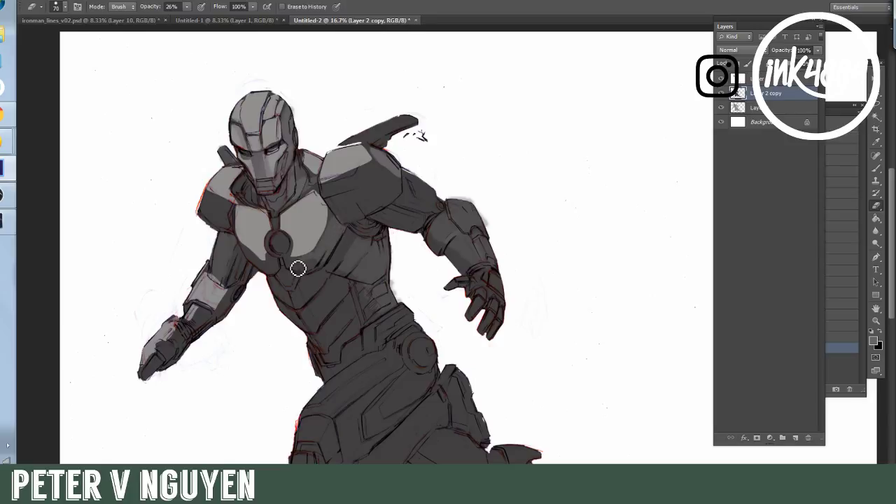
{"action": "mouse_move", "coordinate": [370, 186]}
{"action": "left_mouse_down"}
{"action": "mouse_move", "coordinate": [342, 213]}
{"action": "mouse_move", "coordinate": [401, 198]}
{"action": "mouse_move", "coordinate": [367, 220]}
{"action": "left_mouse_up"}
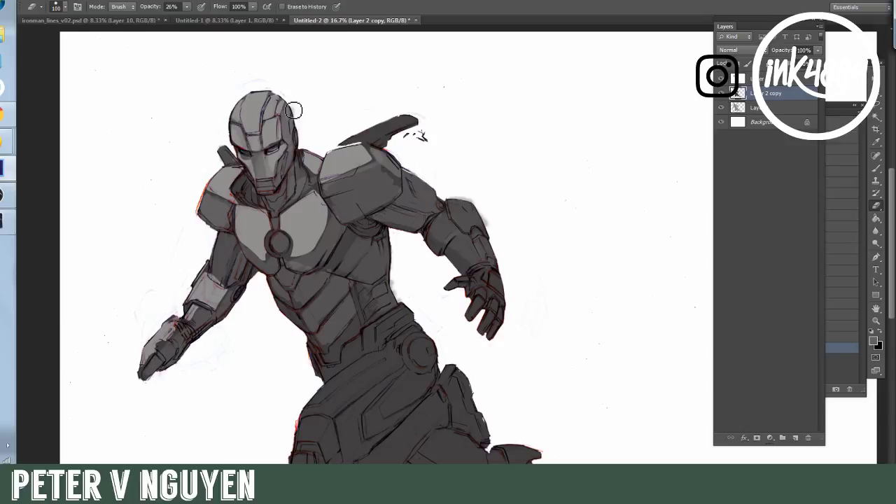
{"action": "left_click", "coordinate": [6, 196]}
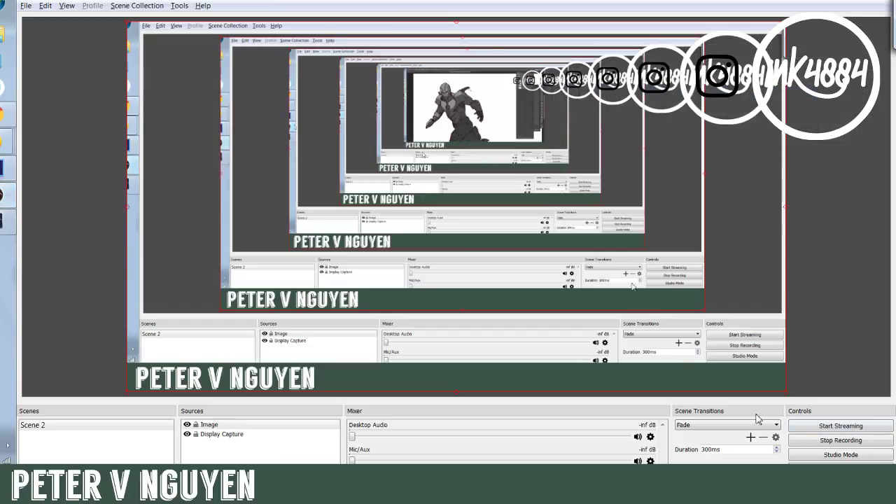